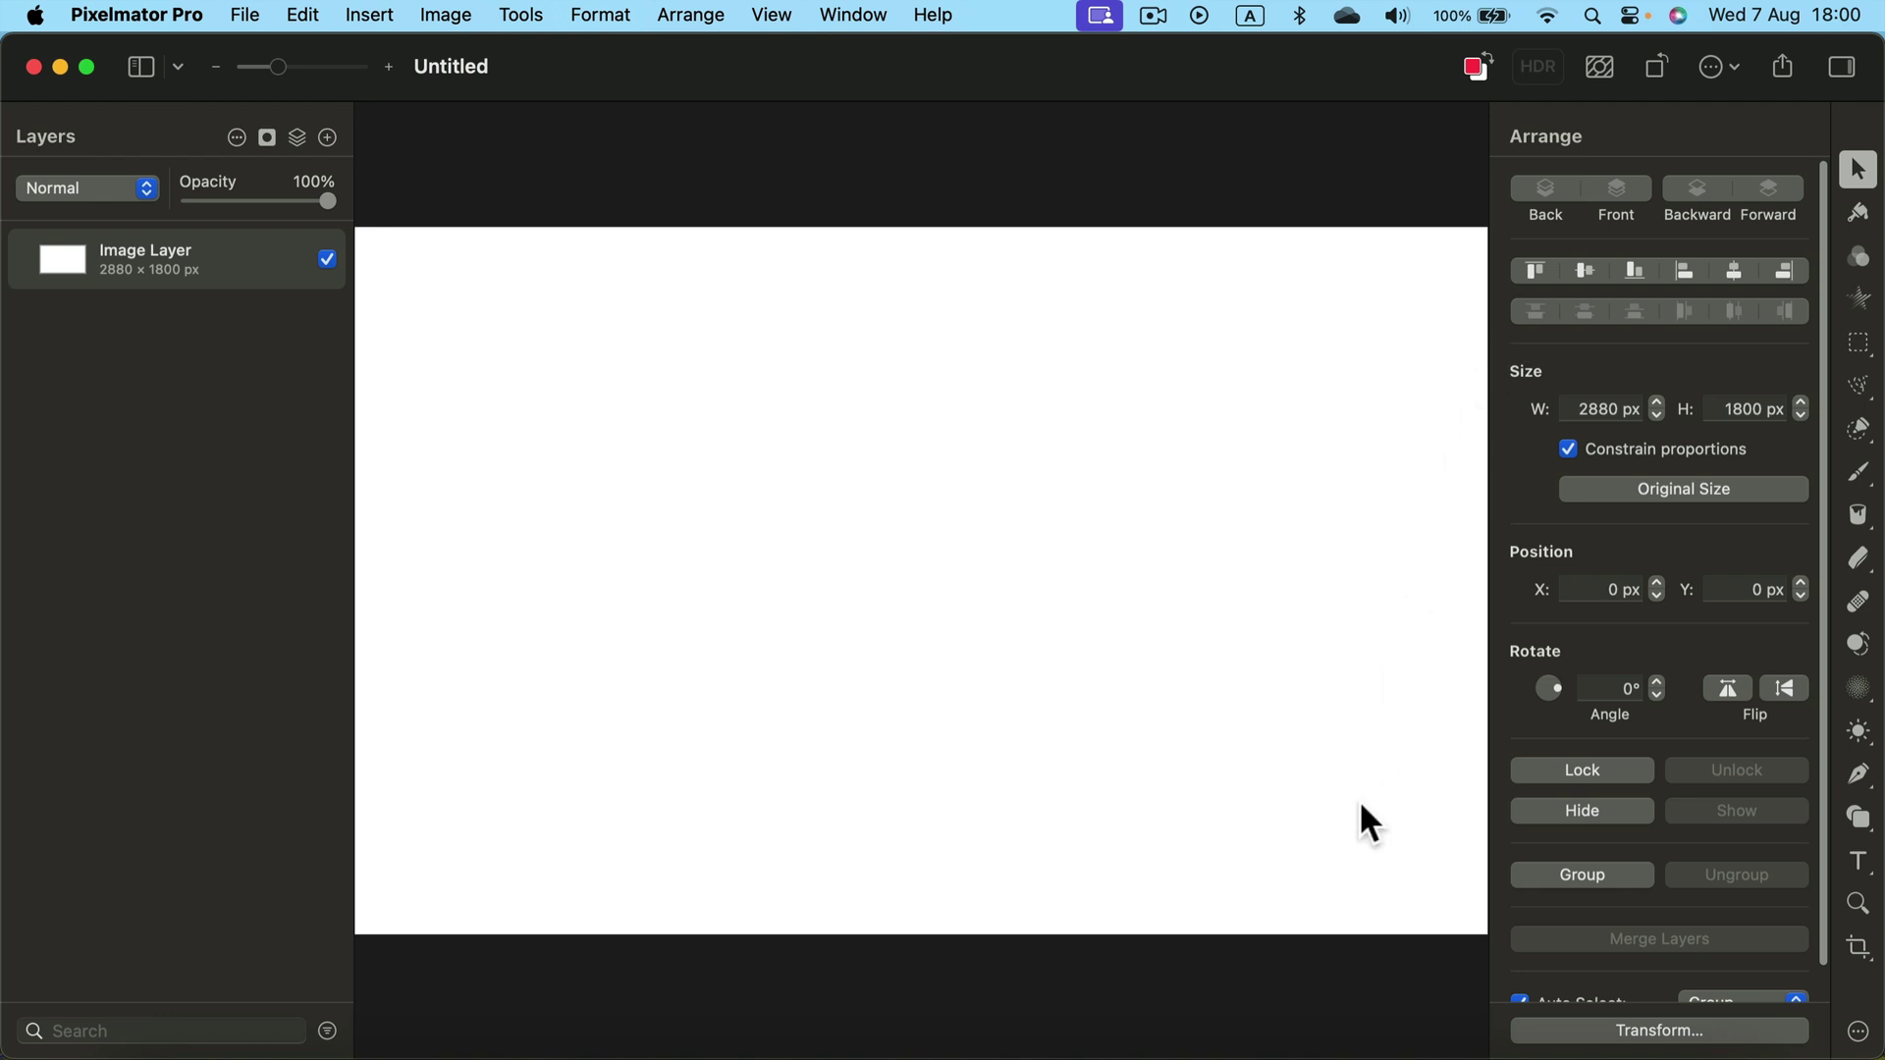
Draw a closed seven-point angular polygon with the Pen tool across the upper canvas.
click(1858, 779)
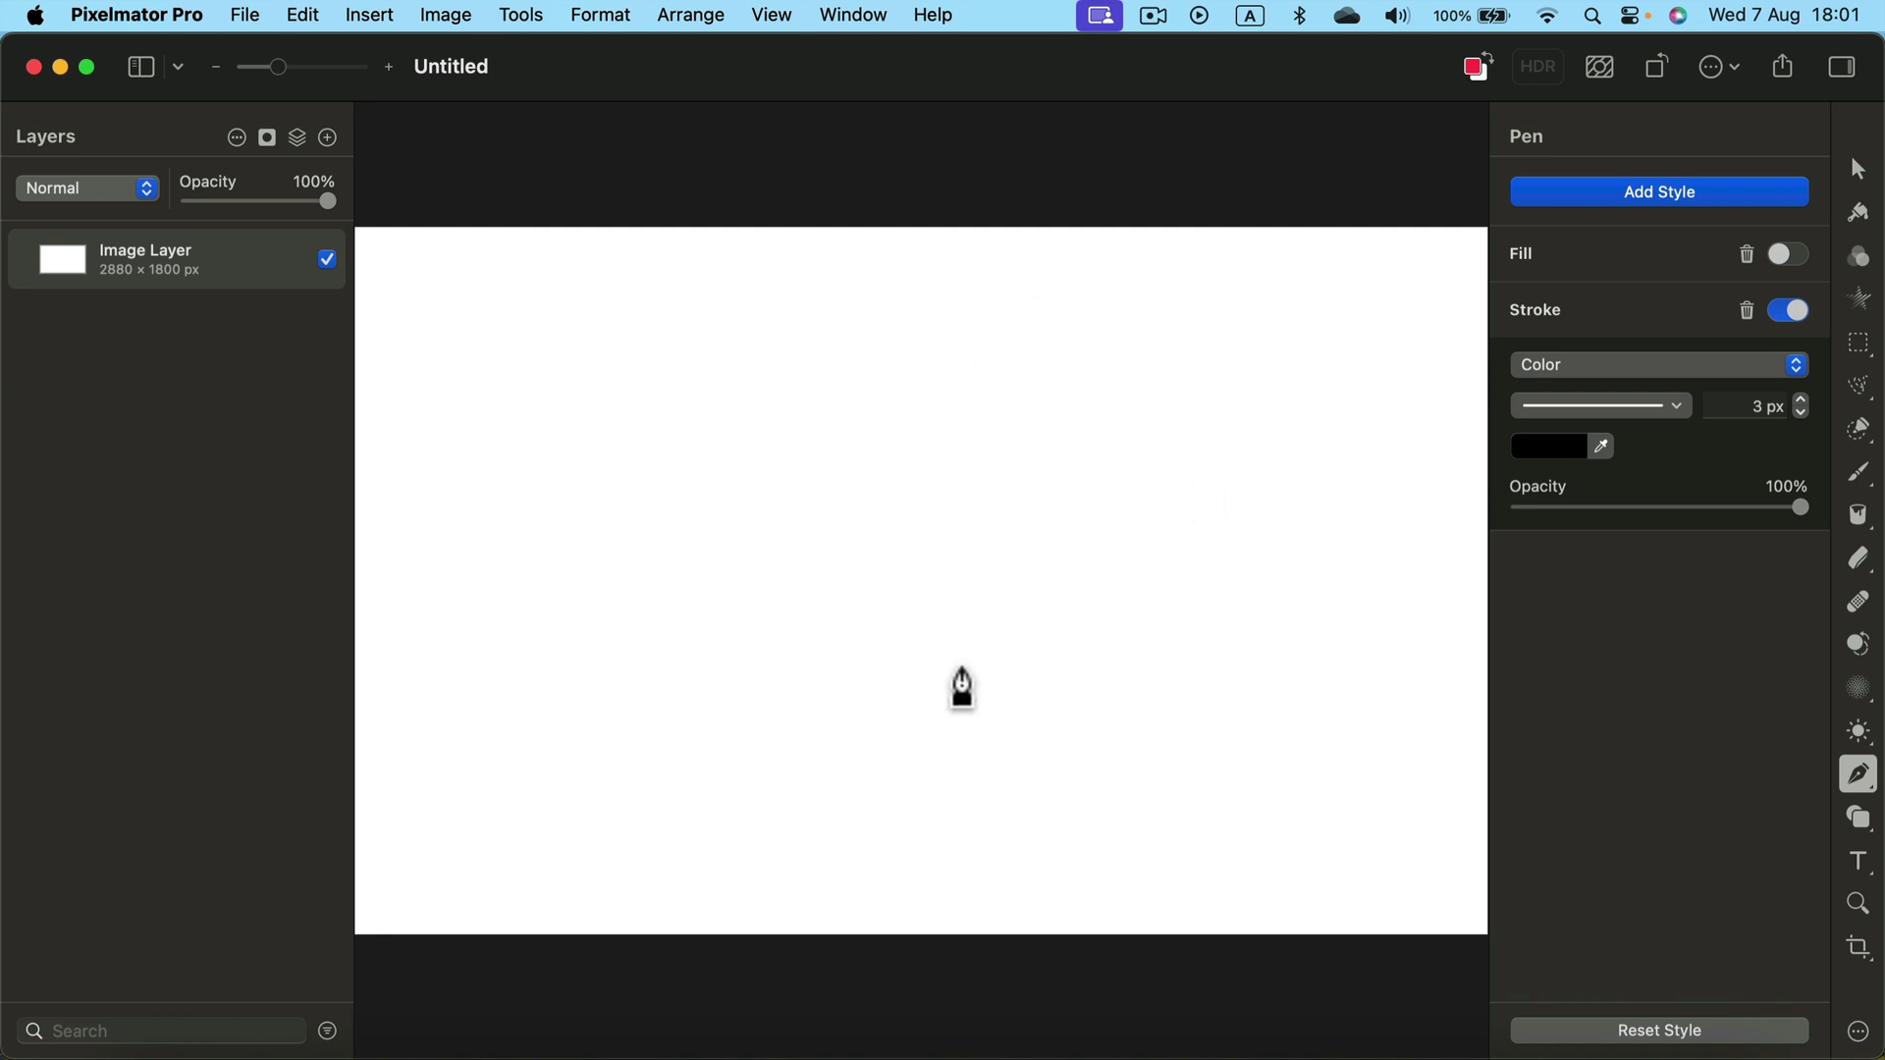
click(581, 420)
click(784, 310)
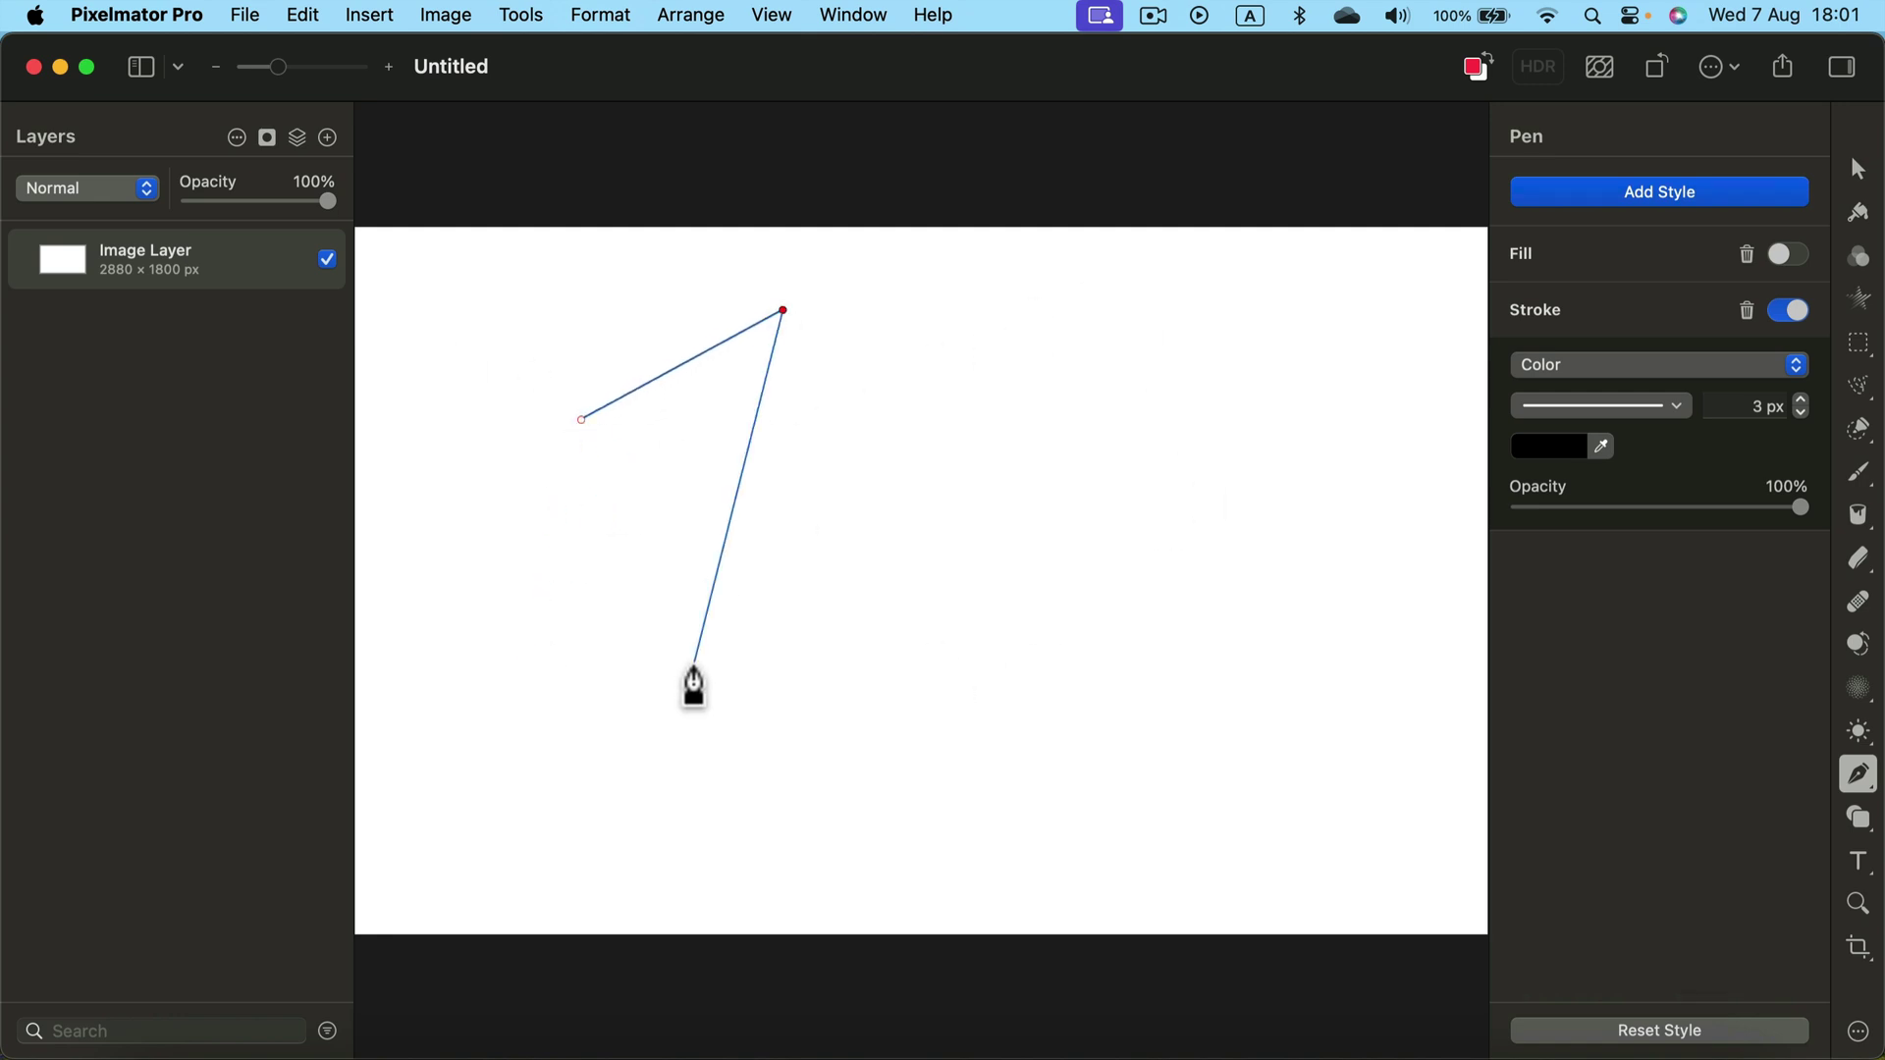
click(921, 433)
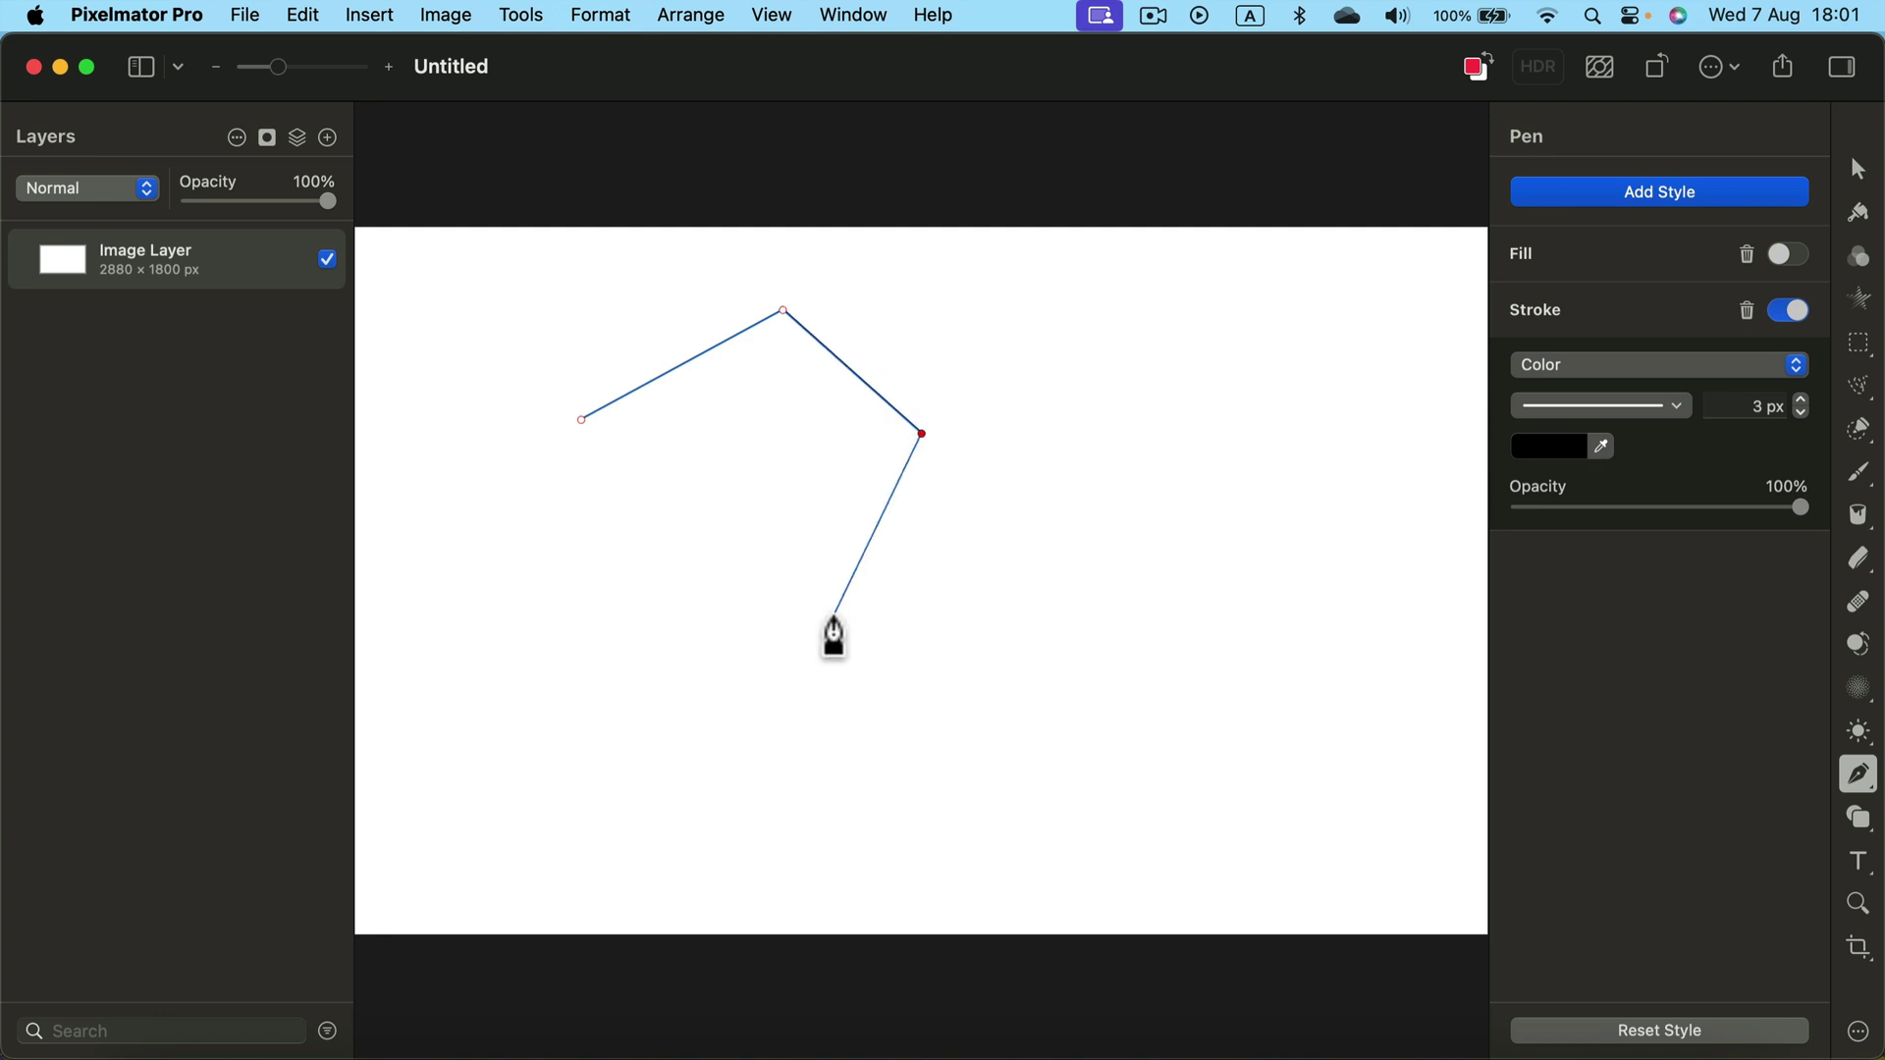
click(1073, 297)
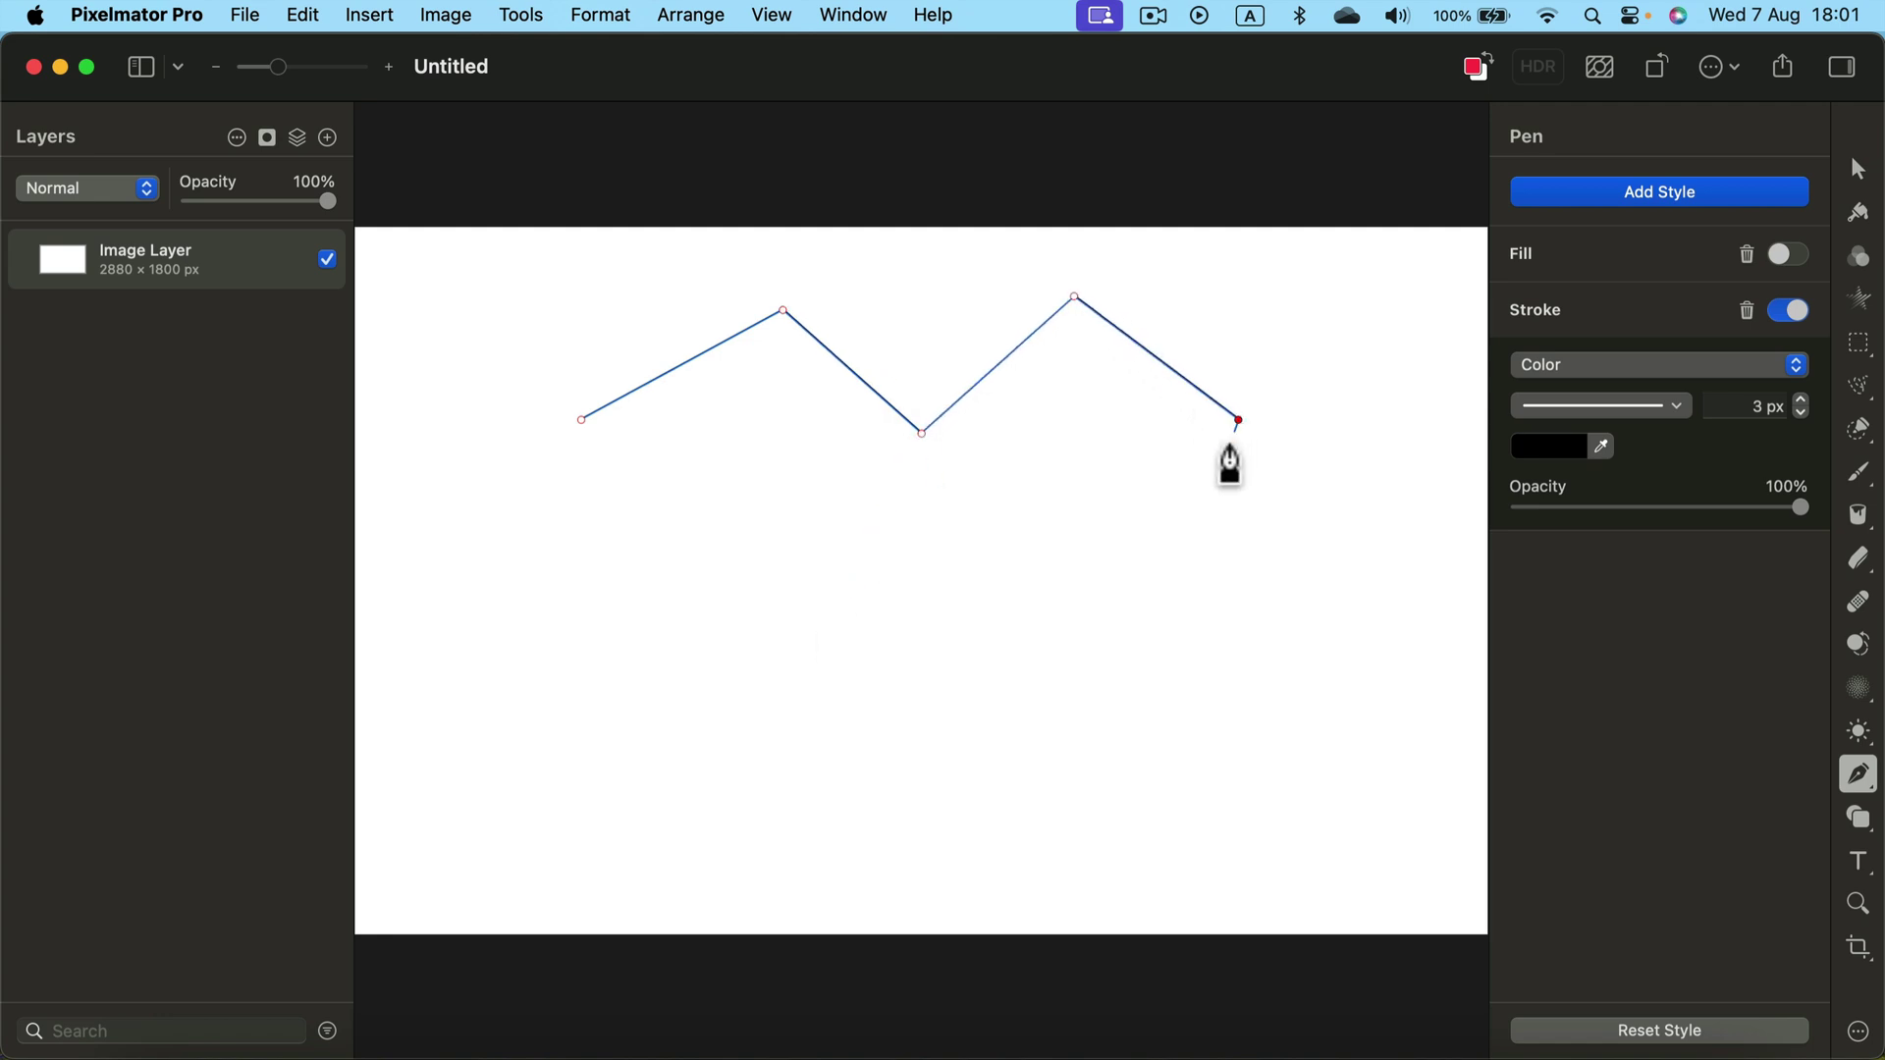
click(1139, 629)
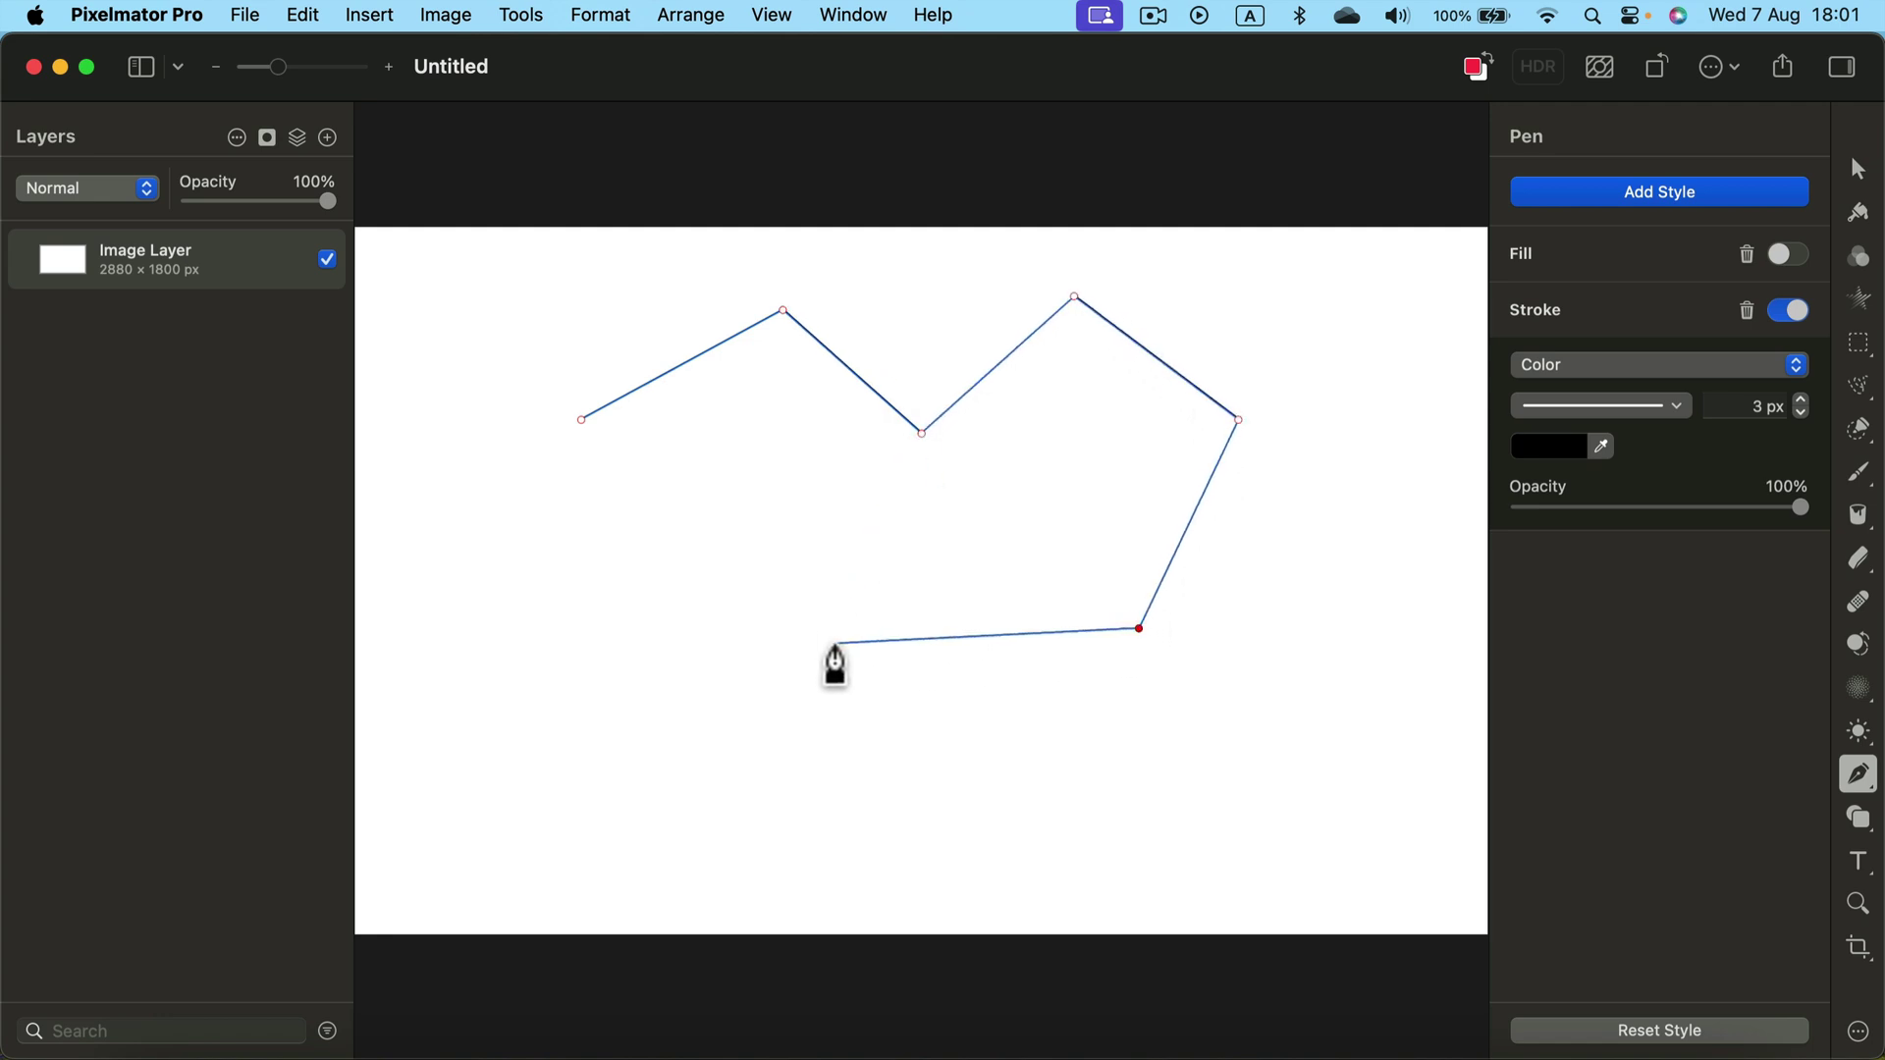
click(834, 643)
click(574, 524)
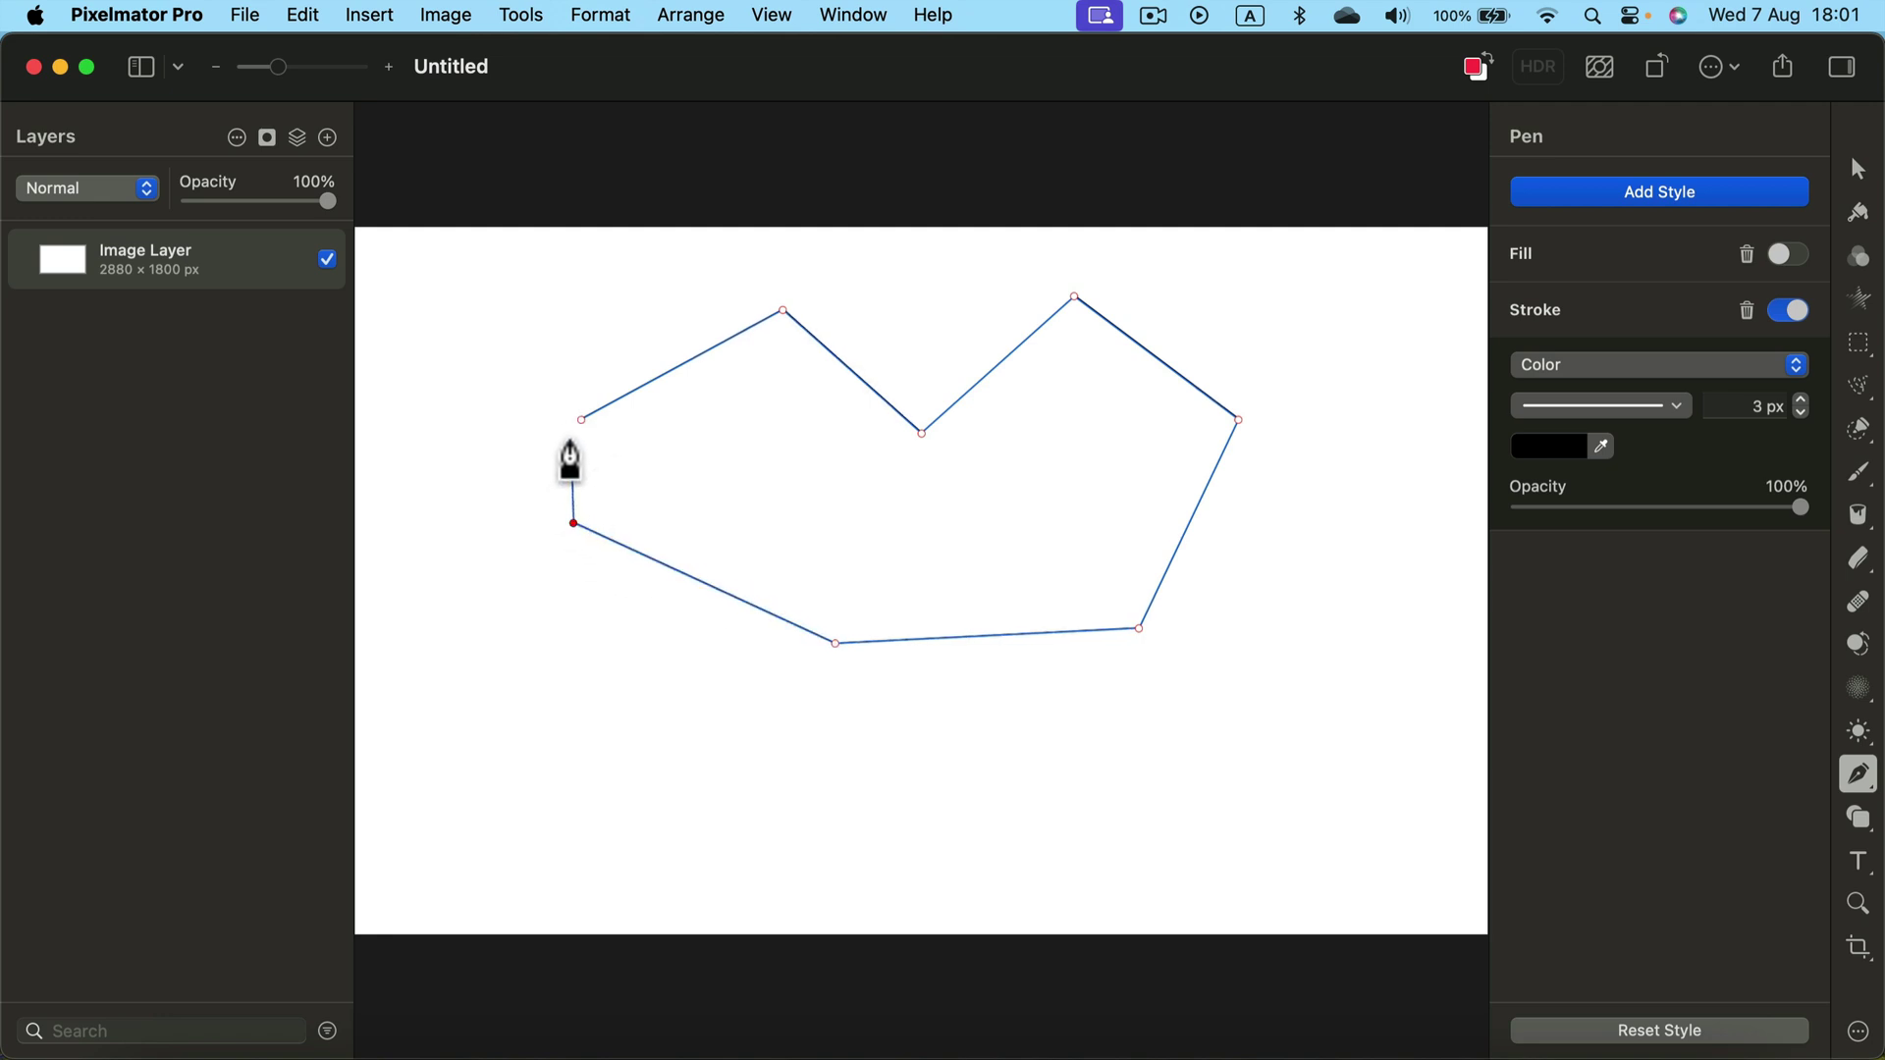
click(580, 422)
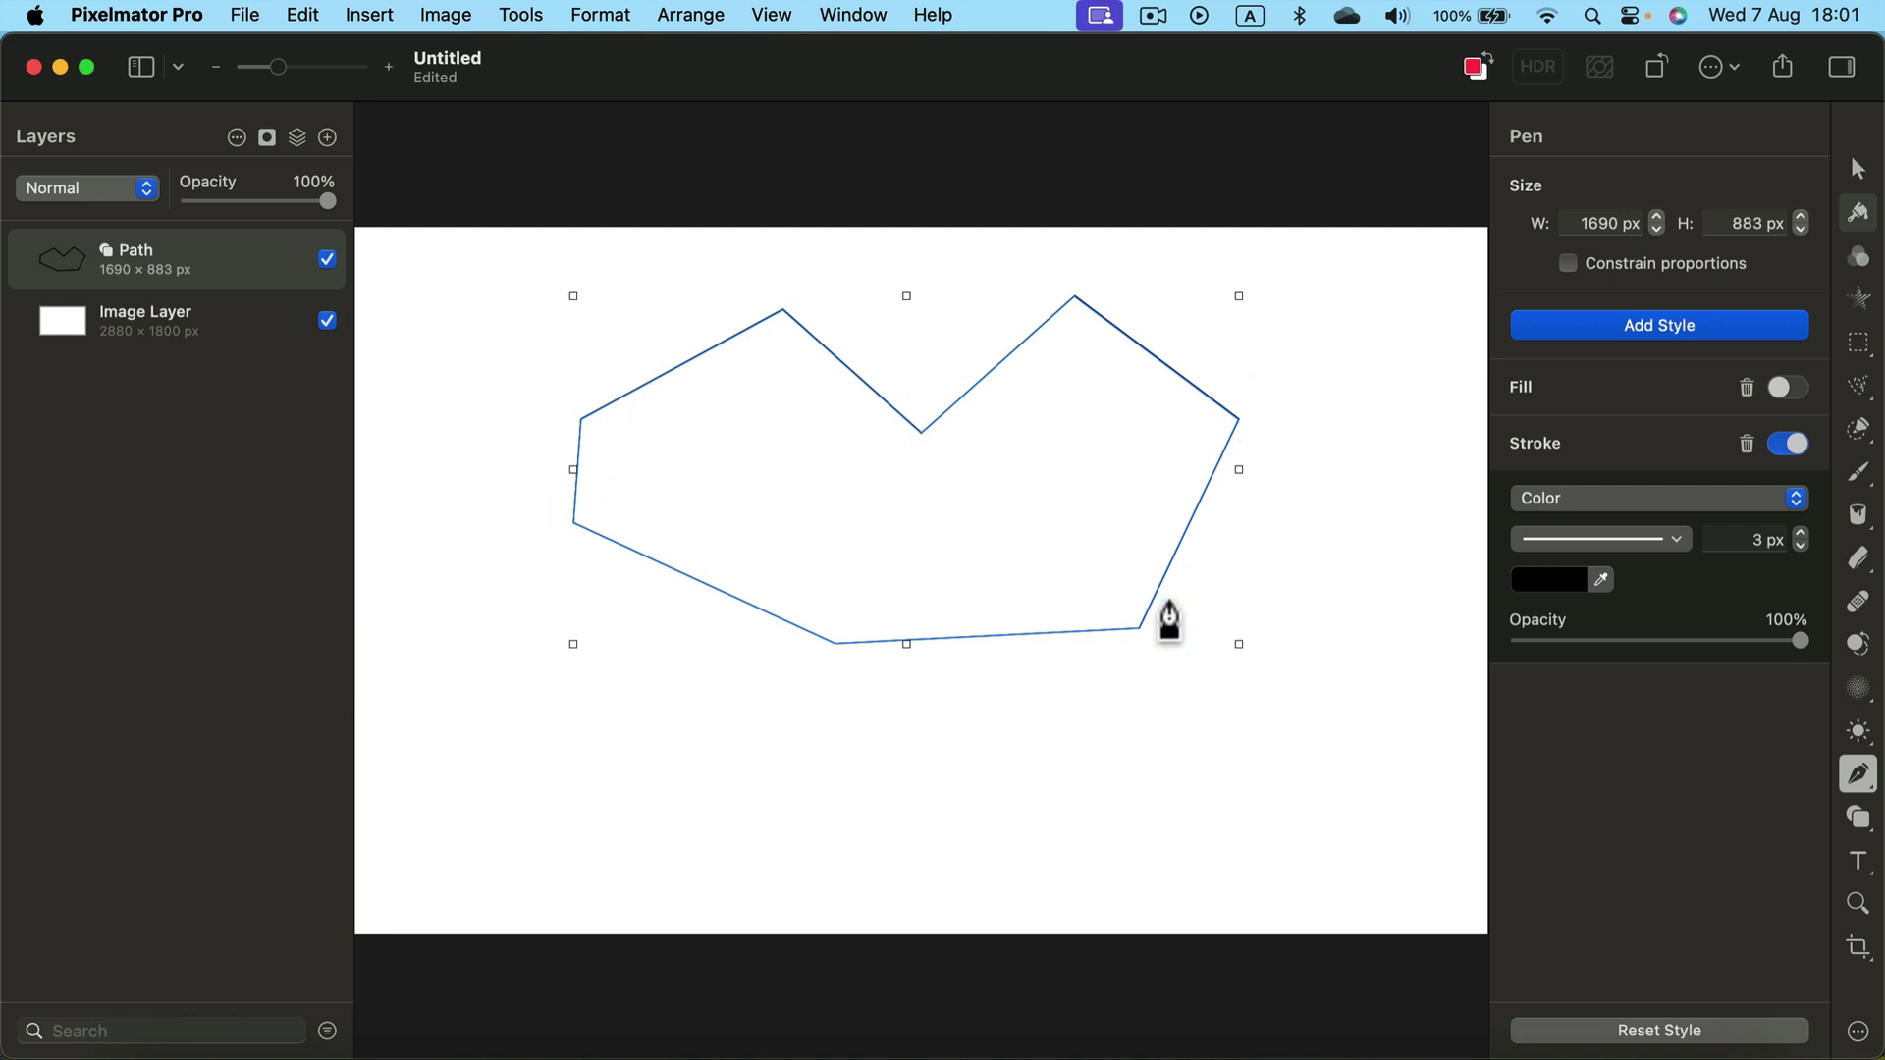
Give the polygon a solid blue fill, remove its stroke, and switch to the Arrange tool.
click(1787, 388)
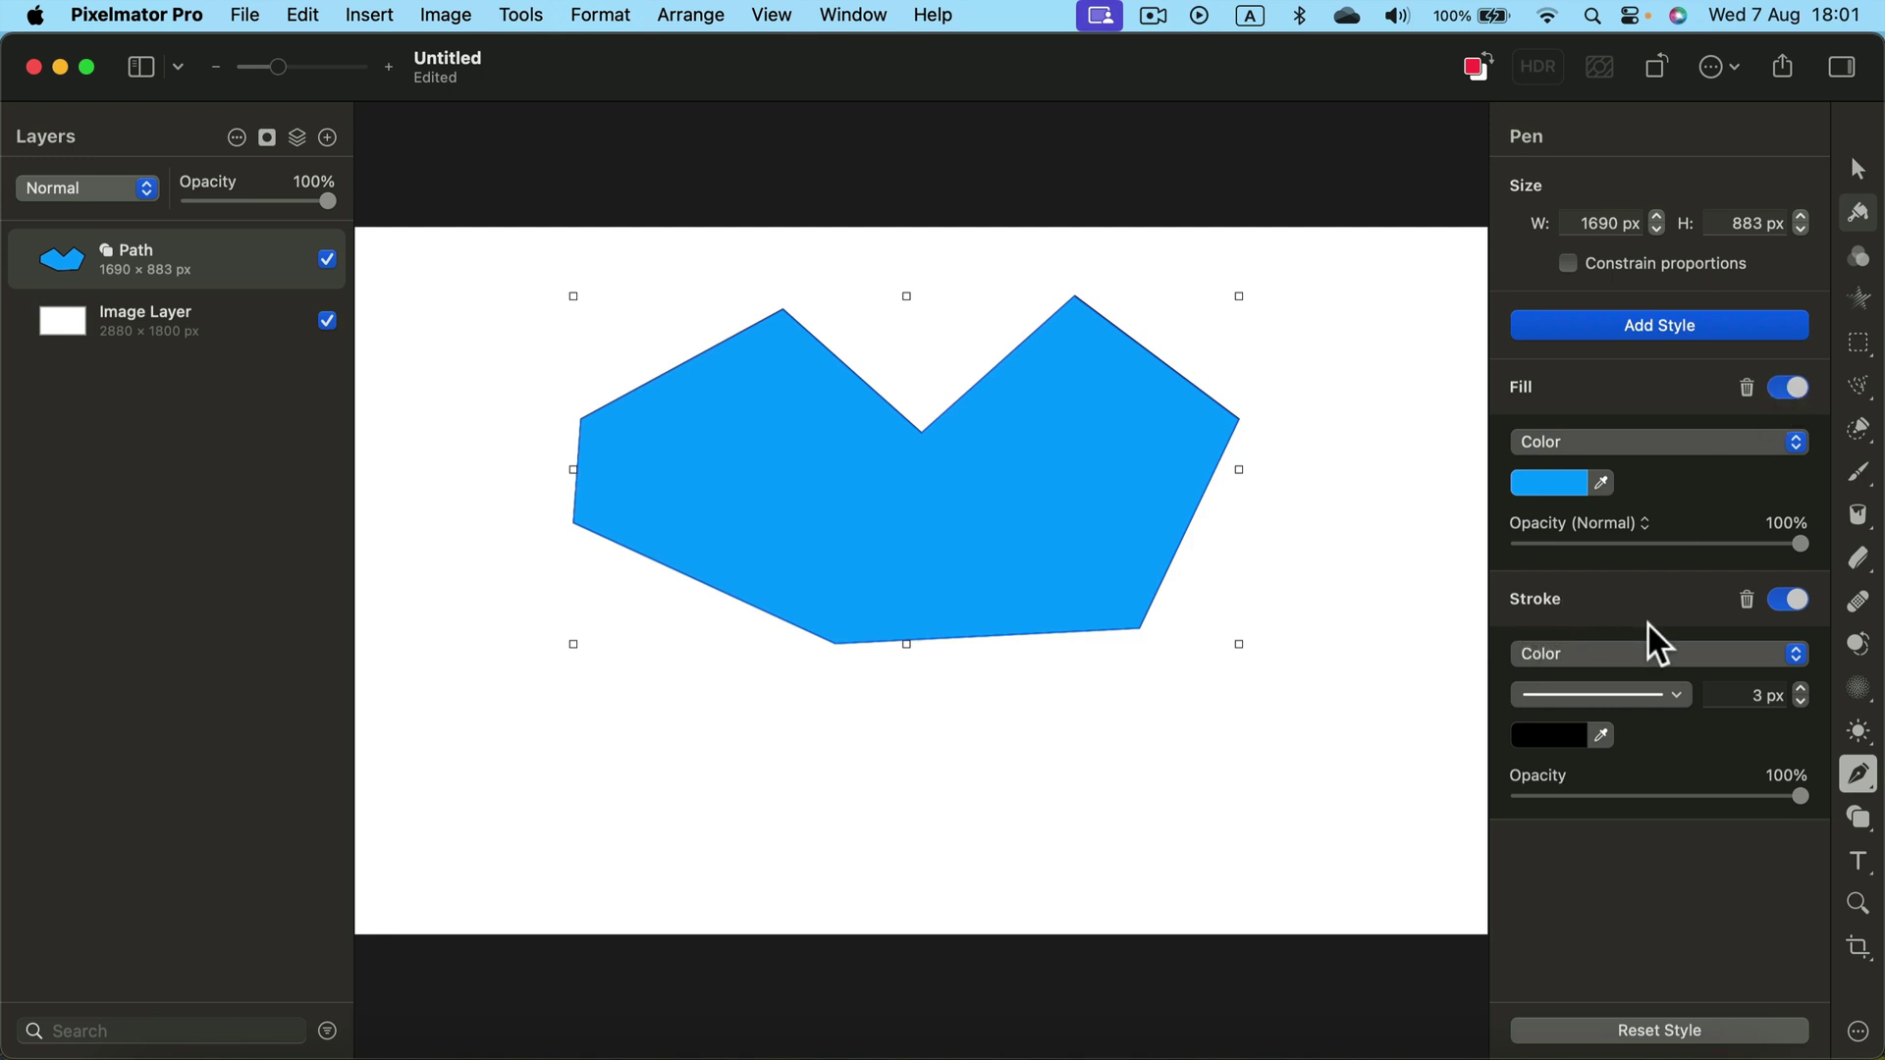
click(1793, 600)
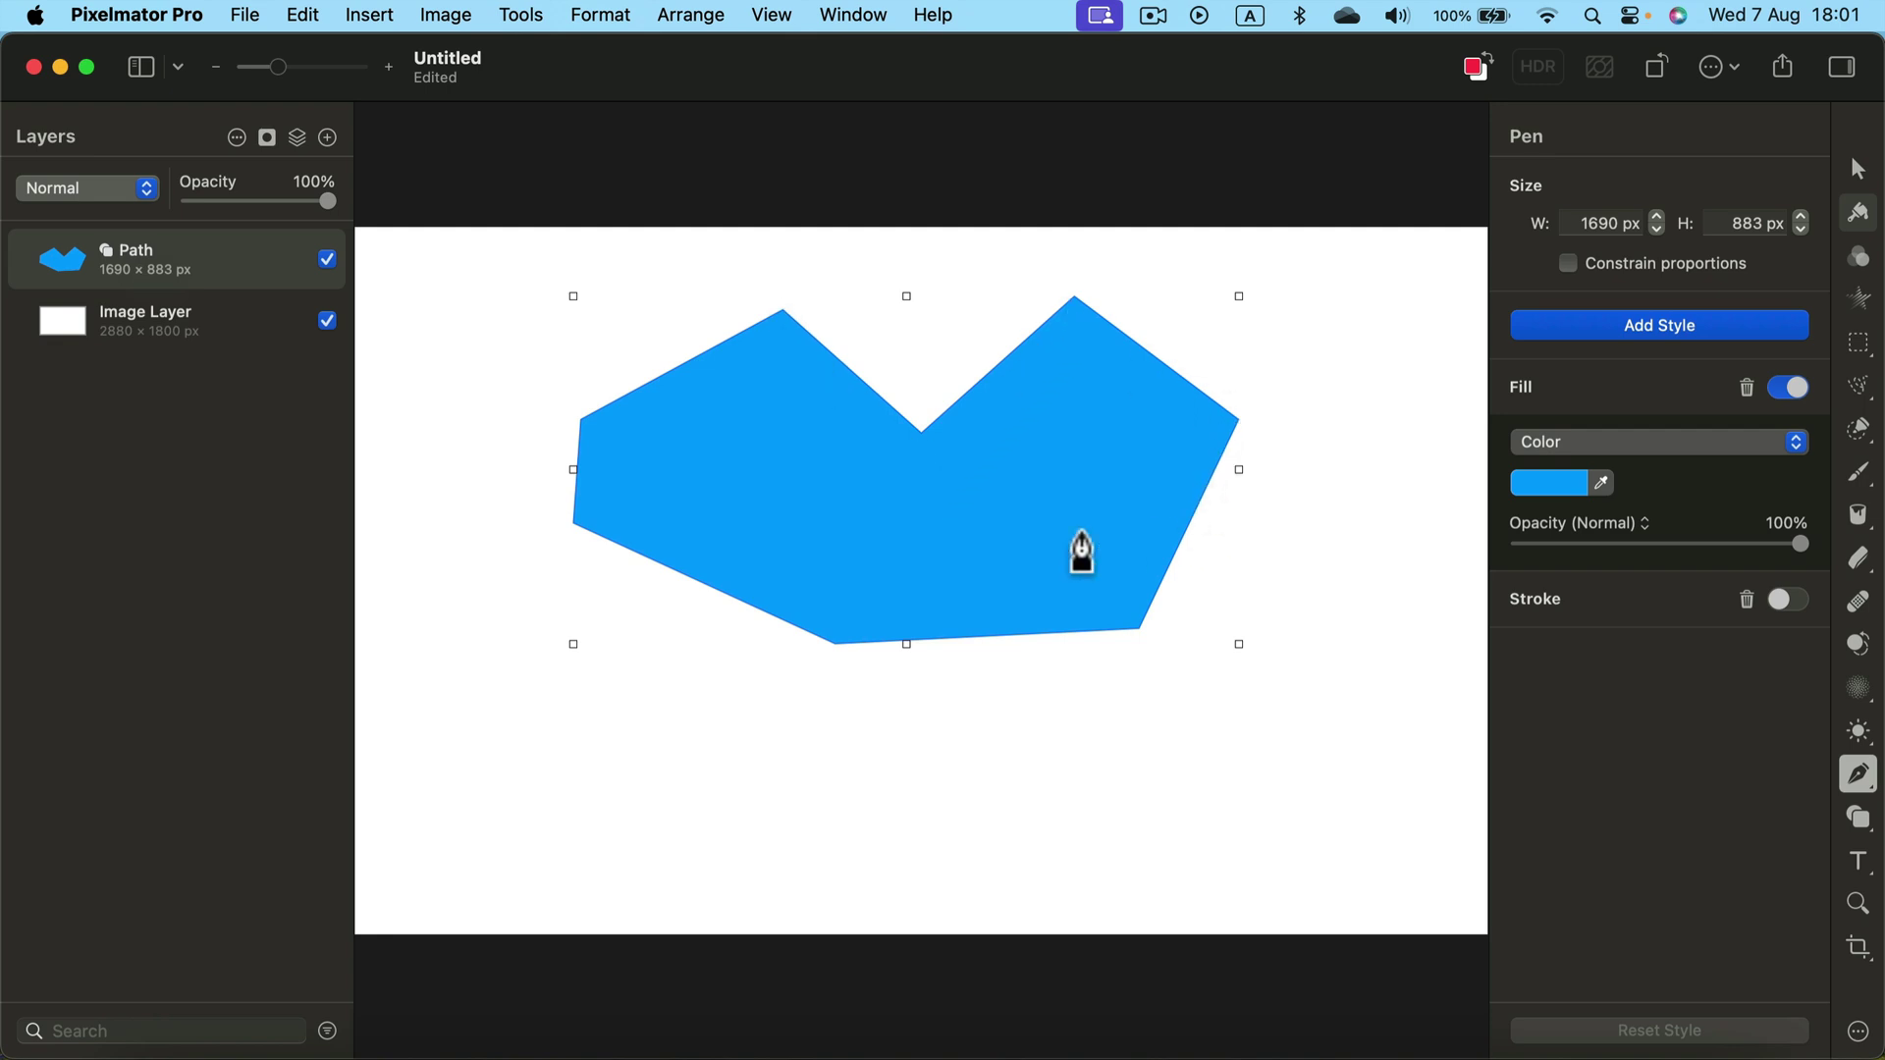
click(1858, 171)
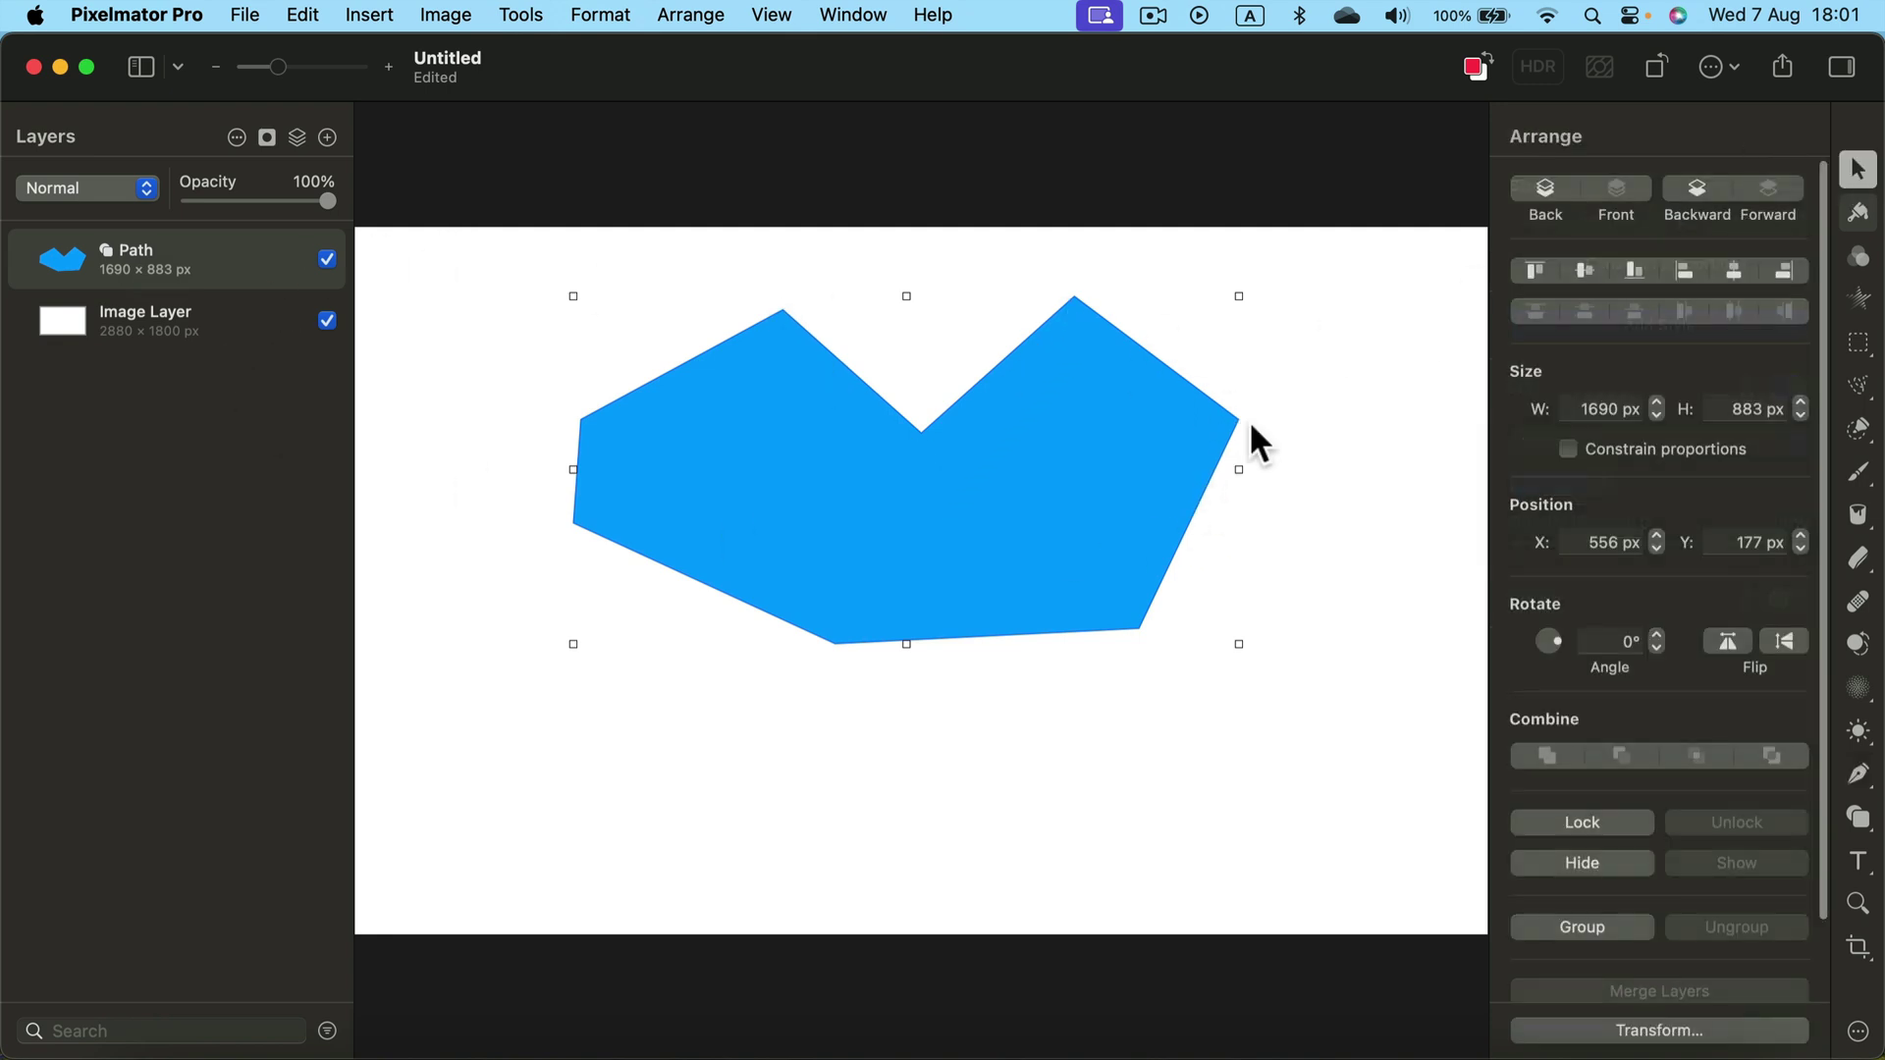
Delete the blue shape and start an unfilled, stroked curved path with one smooth anchor on the left.
mouse_move(1192, 440)
mouse_down()
mouse_move(1180, 426)
mouse_move(1178, 465)
mouse_up()
key(Delete)
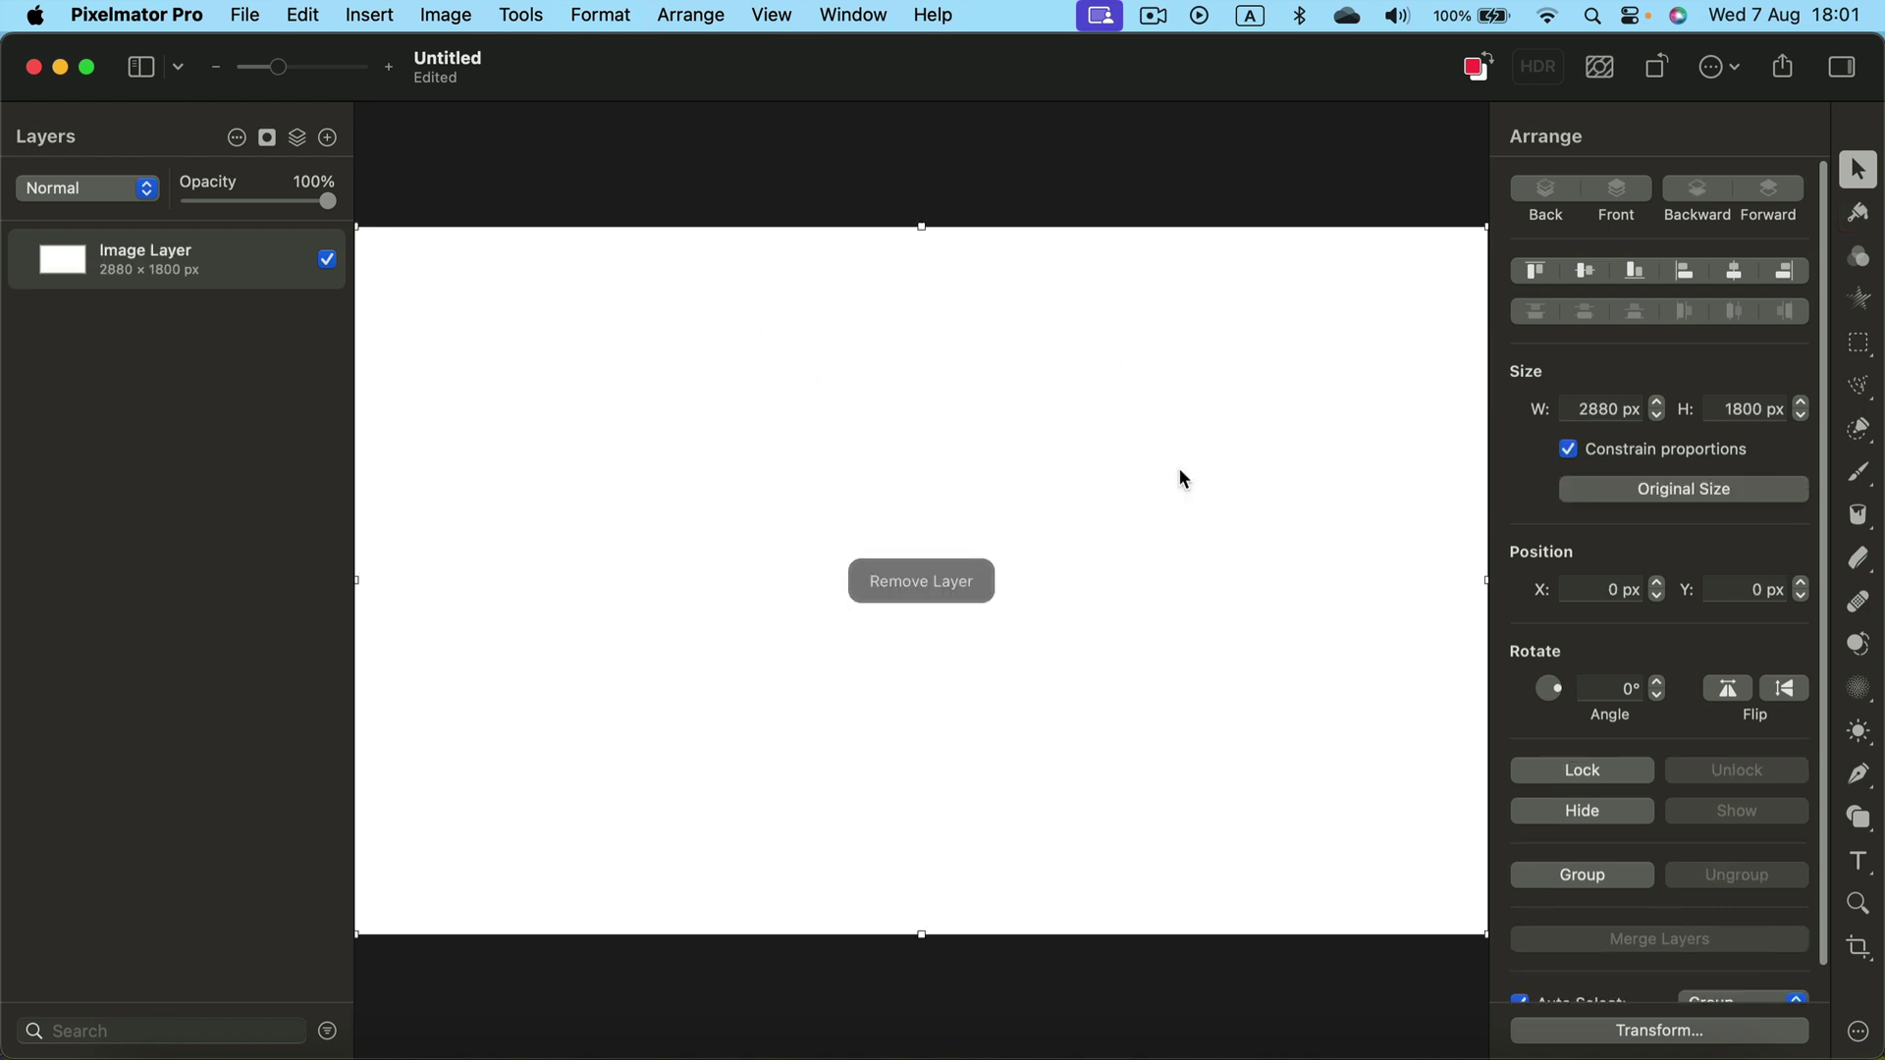
click(1858, 775)
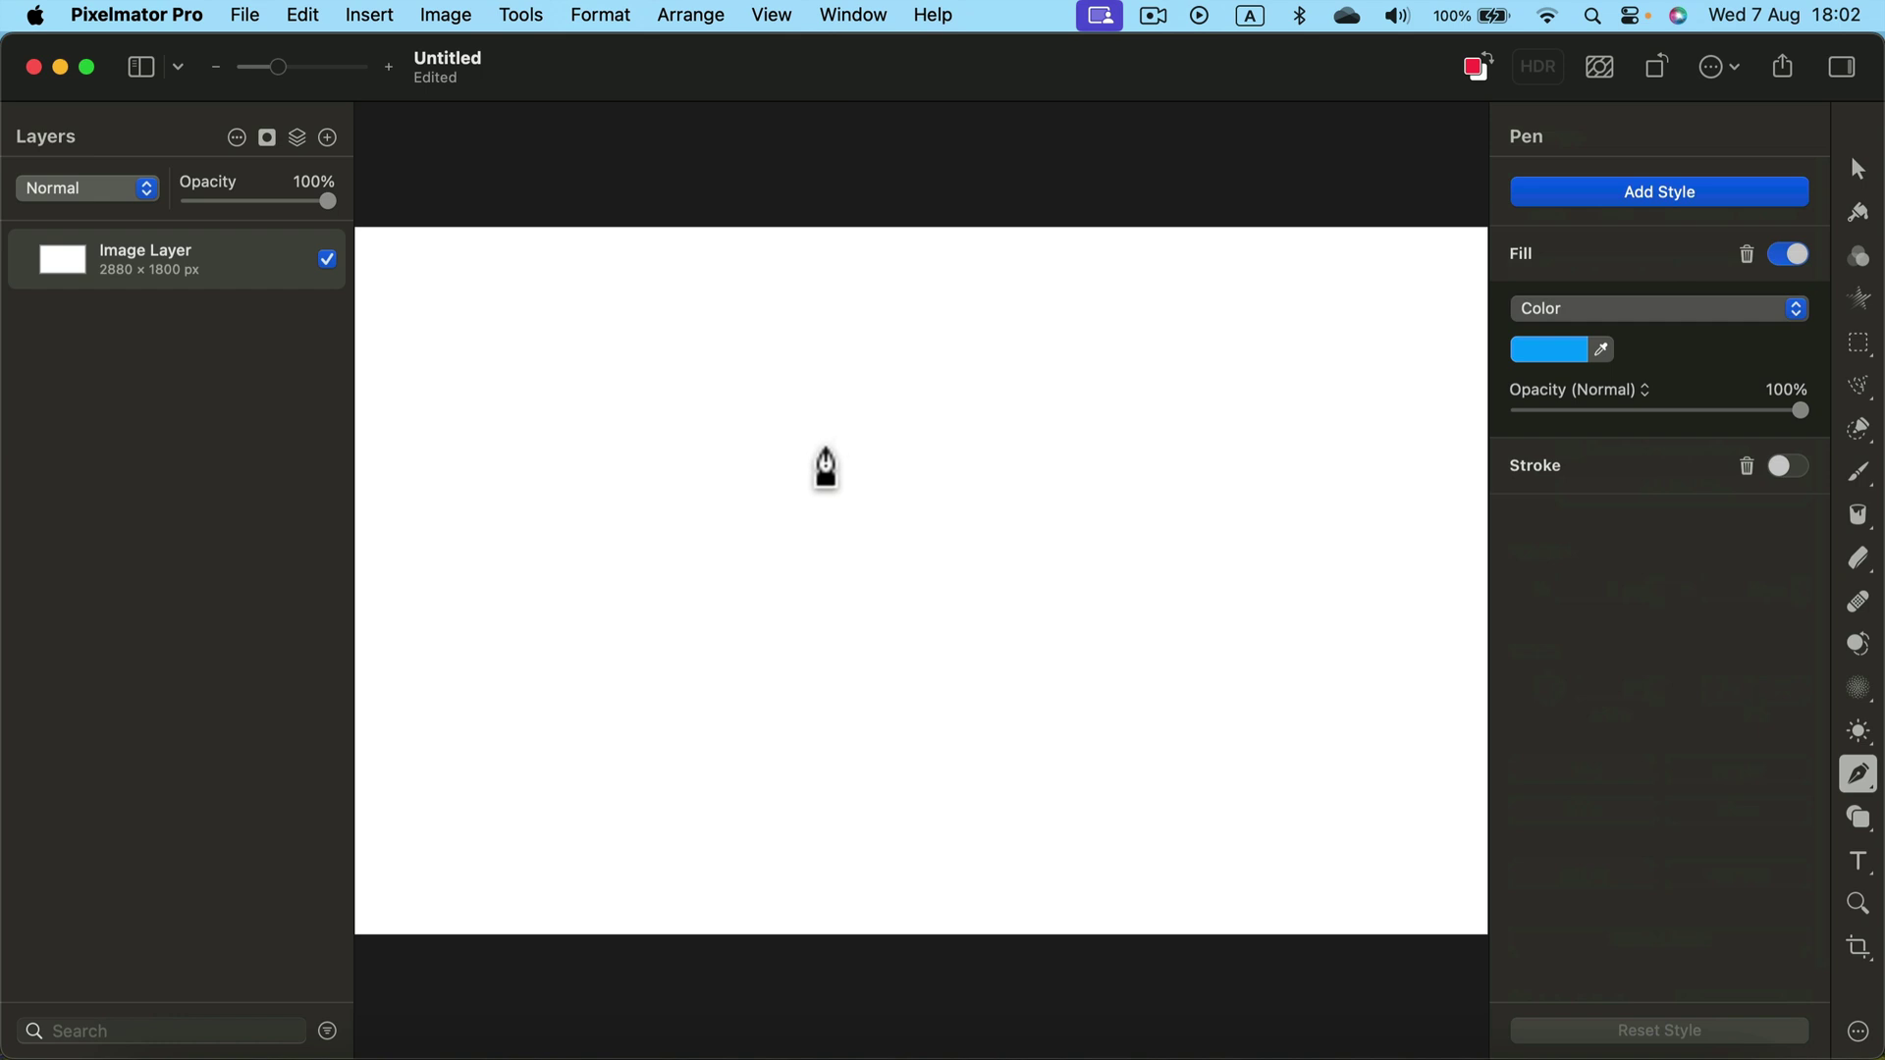
click(1787, 466)
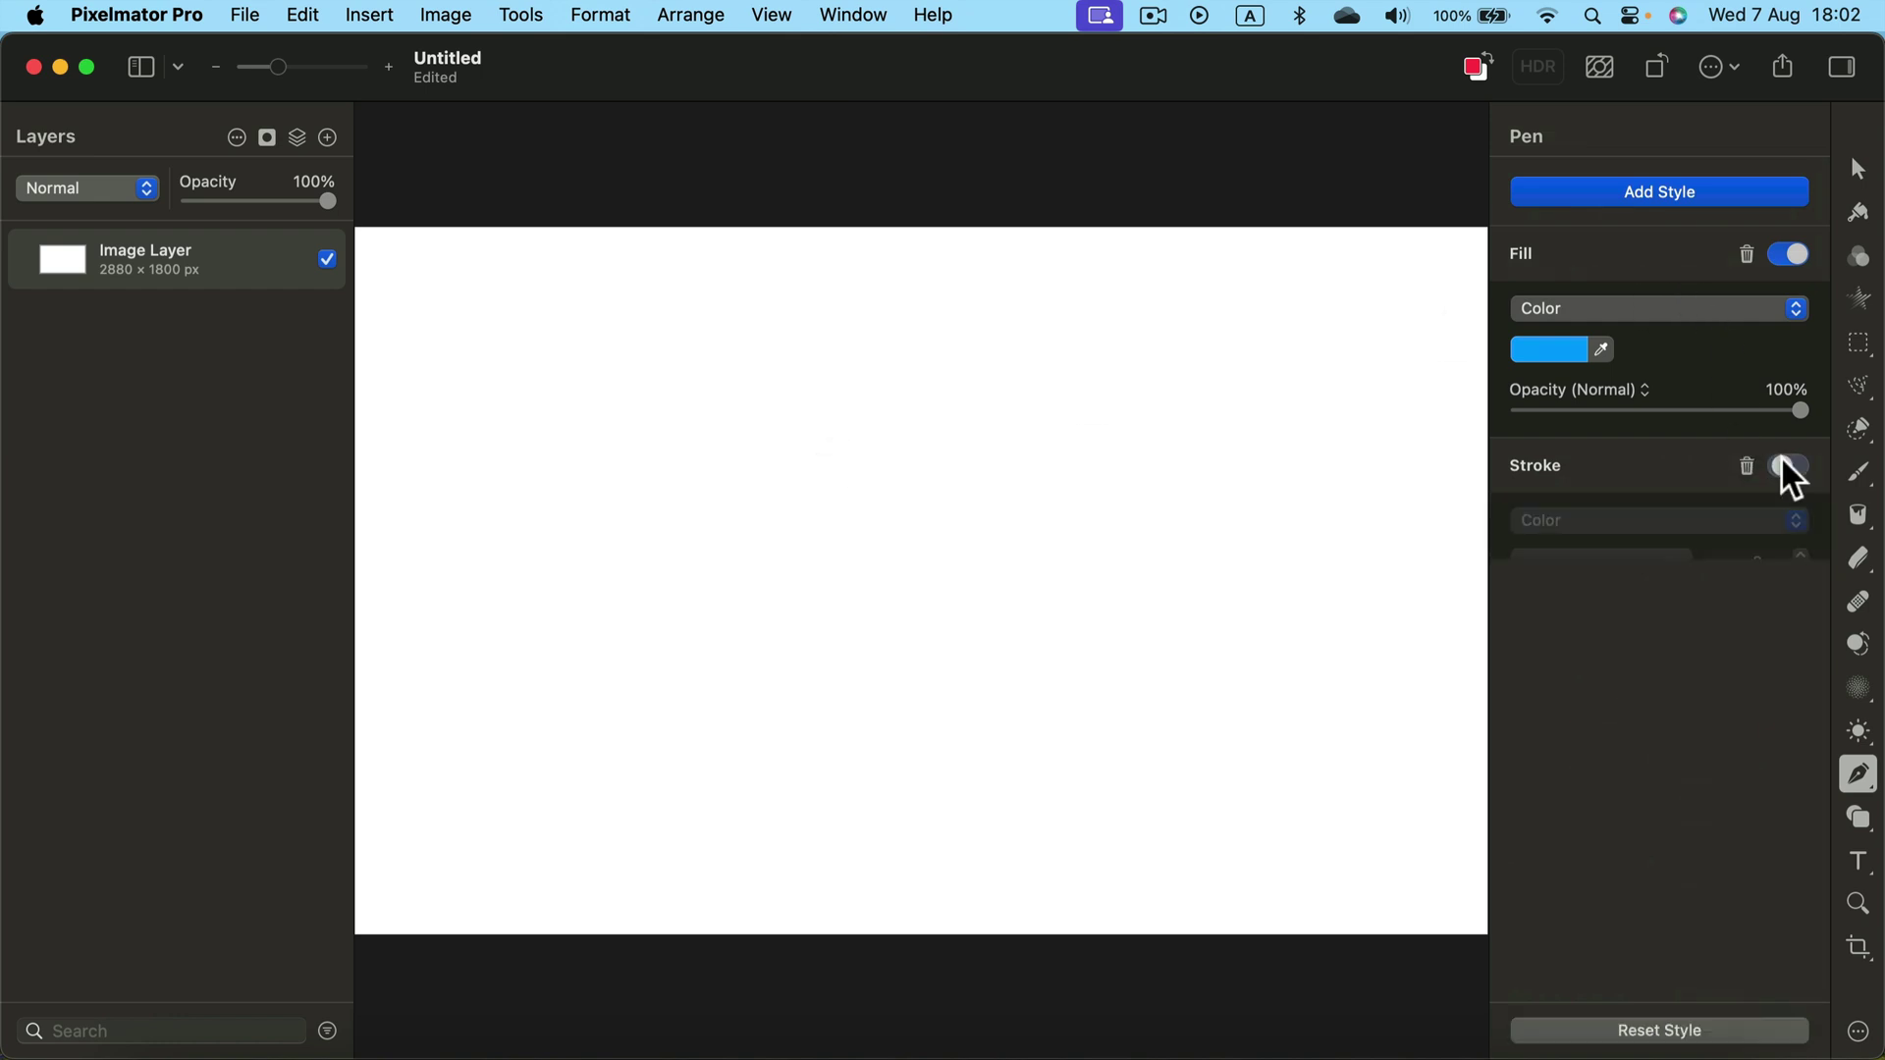
click(1788, 257)
drag(607, 430, 655, 375)
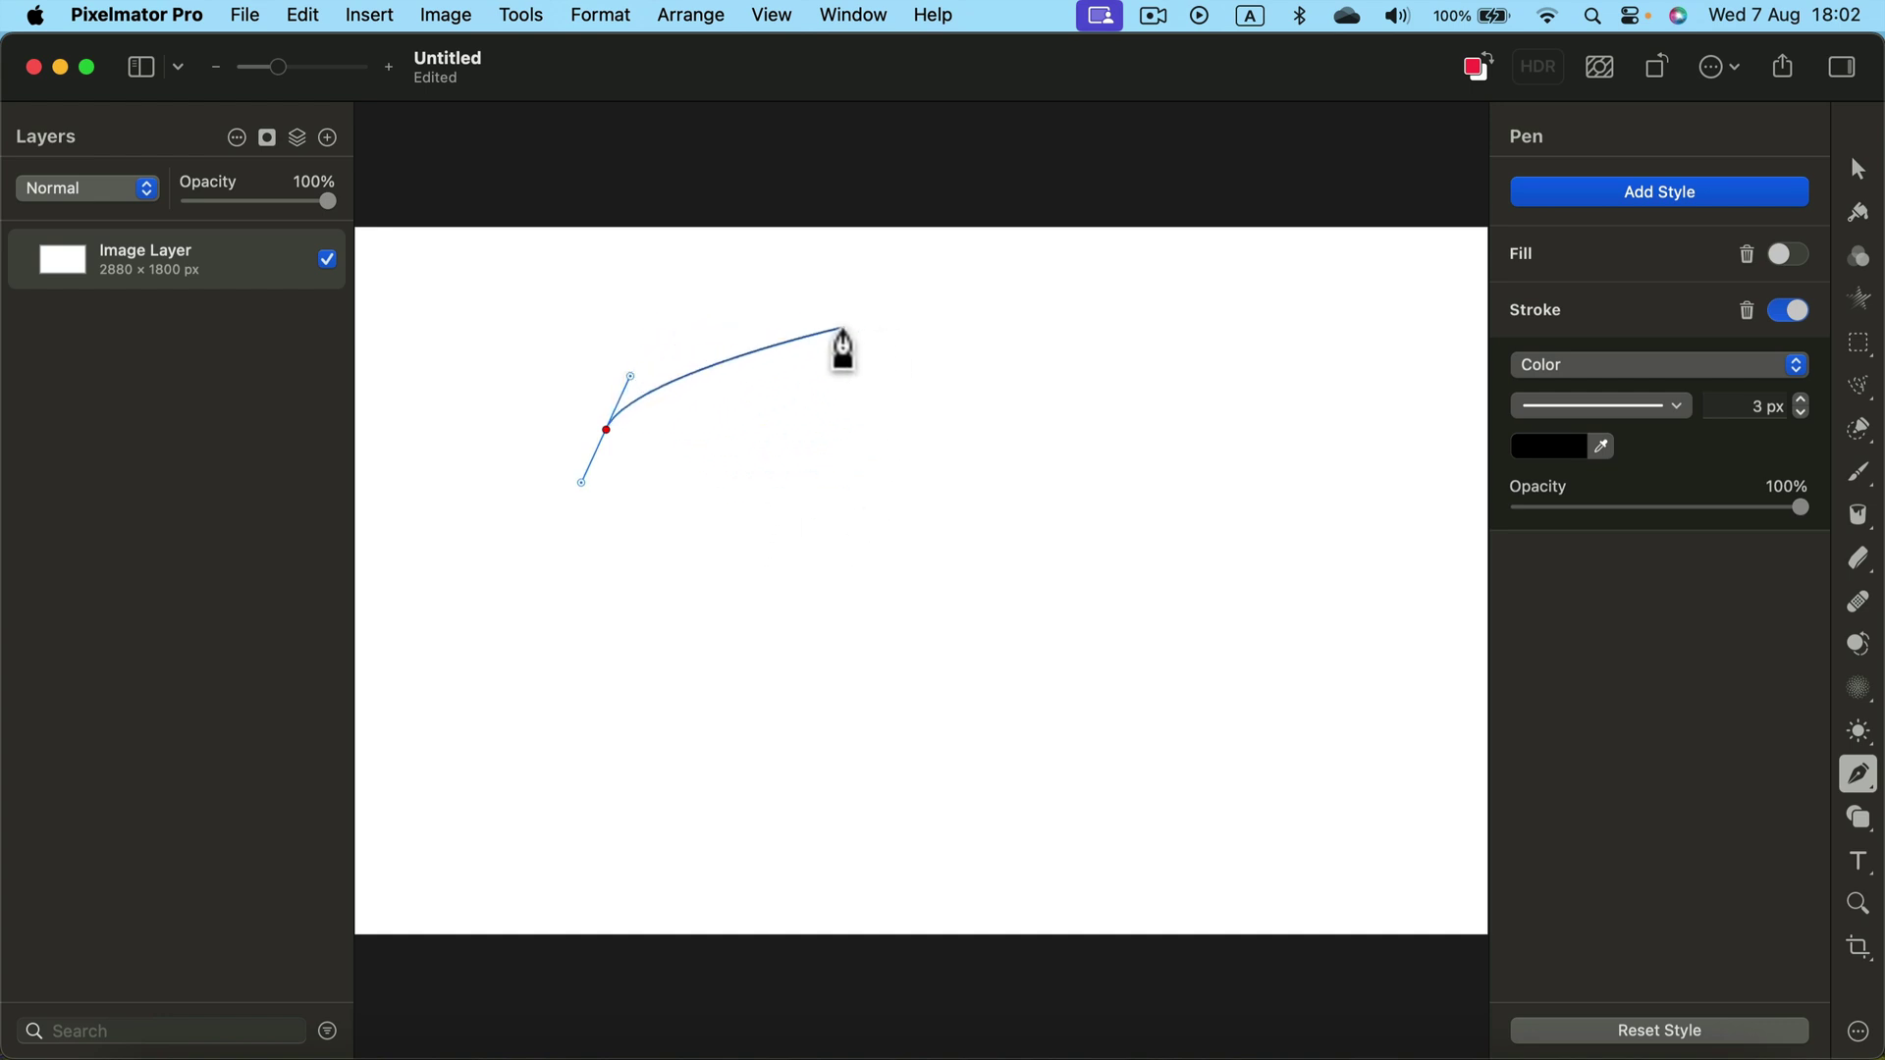
Add the curved neck anchor, the tail's top and bottom corners, and belly and head curves, closing the outline.
click(852, 370)
drag(854, 370, 945, 423)
click(1133, 340)
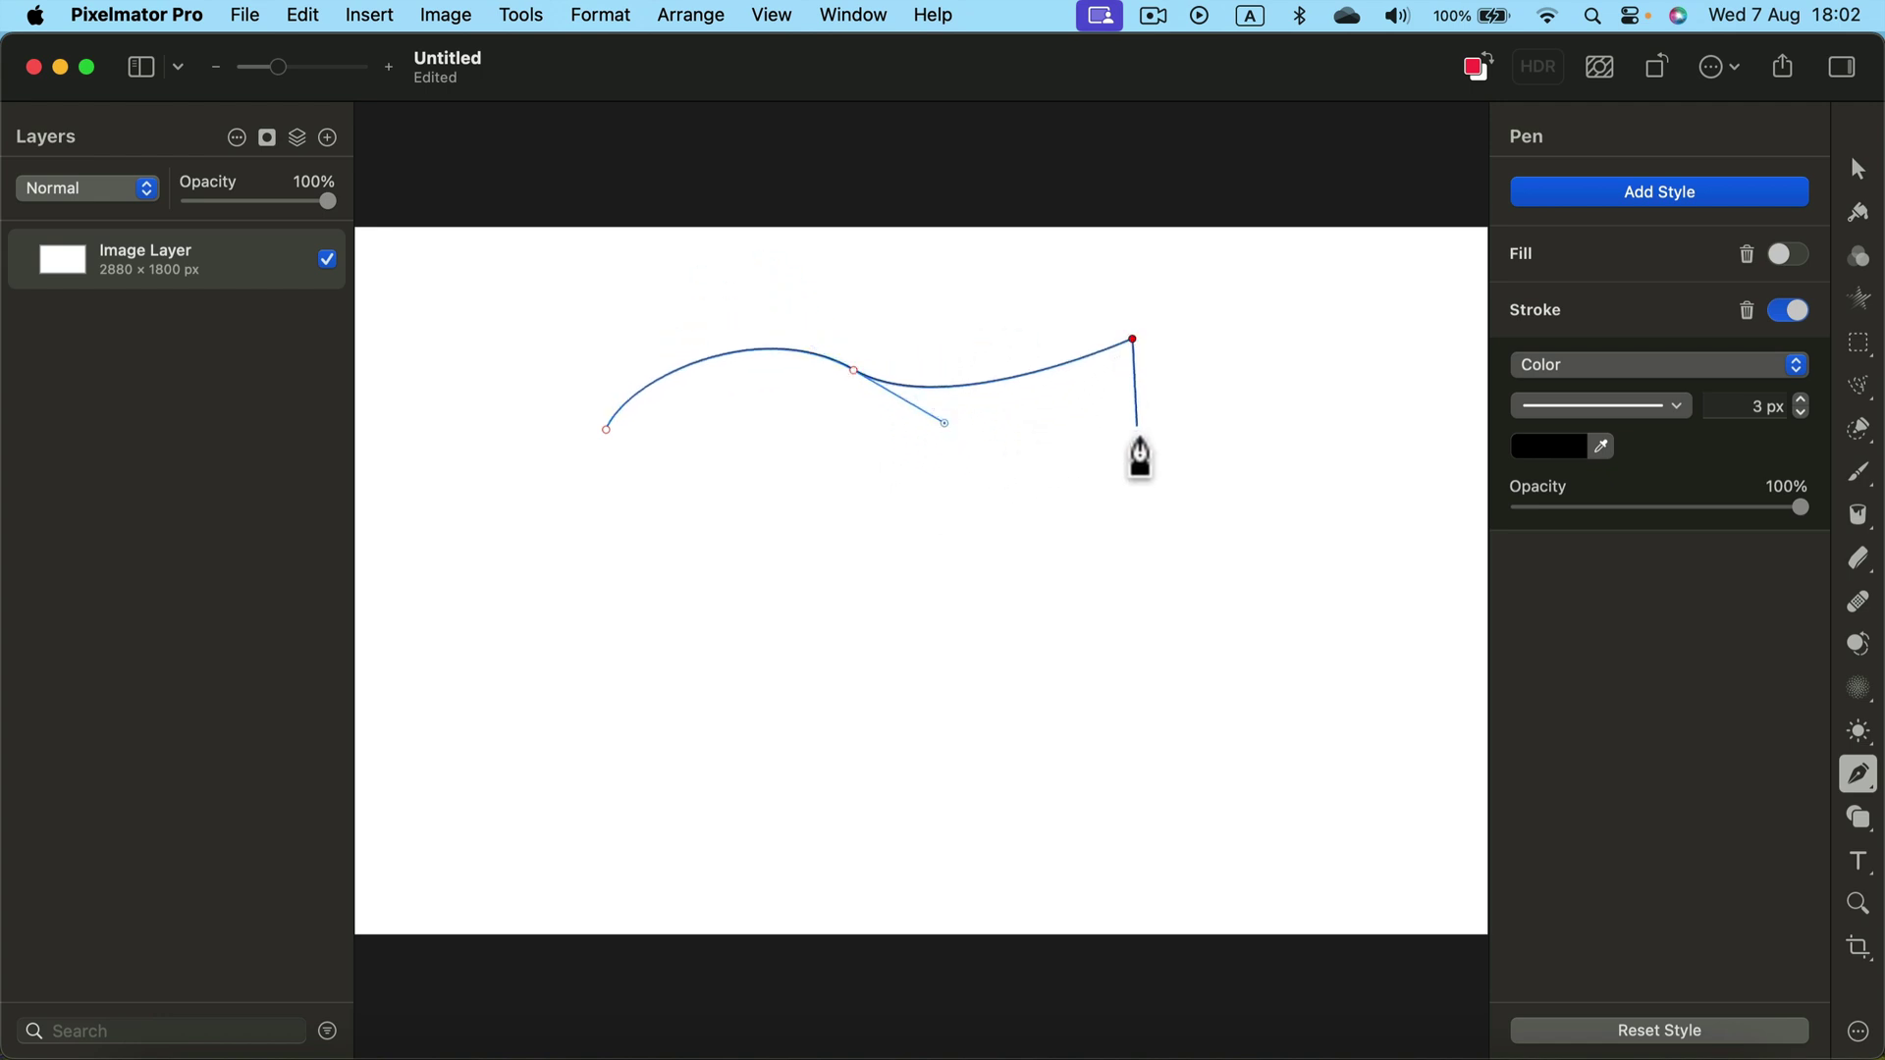
click(1138, 543)
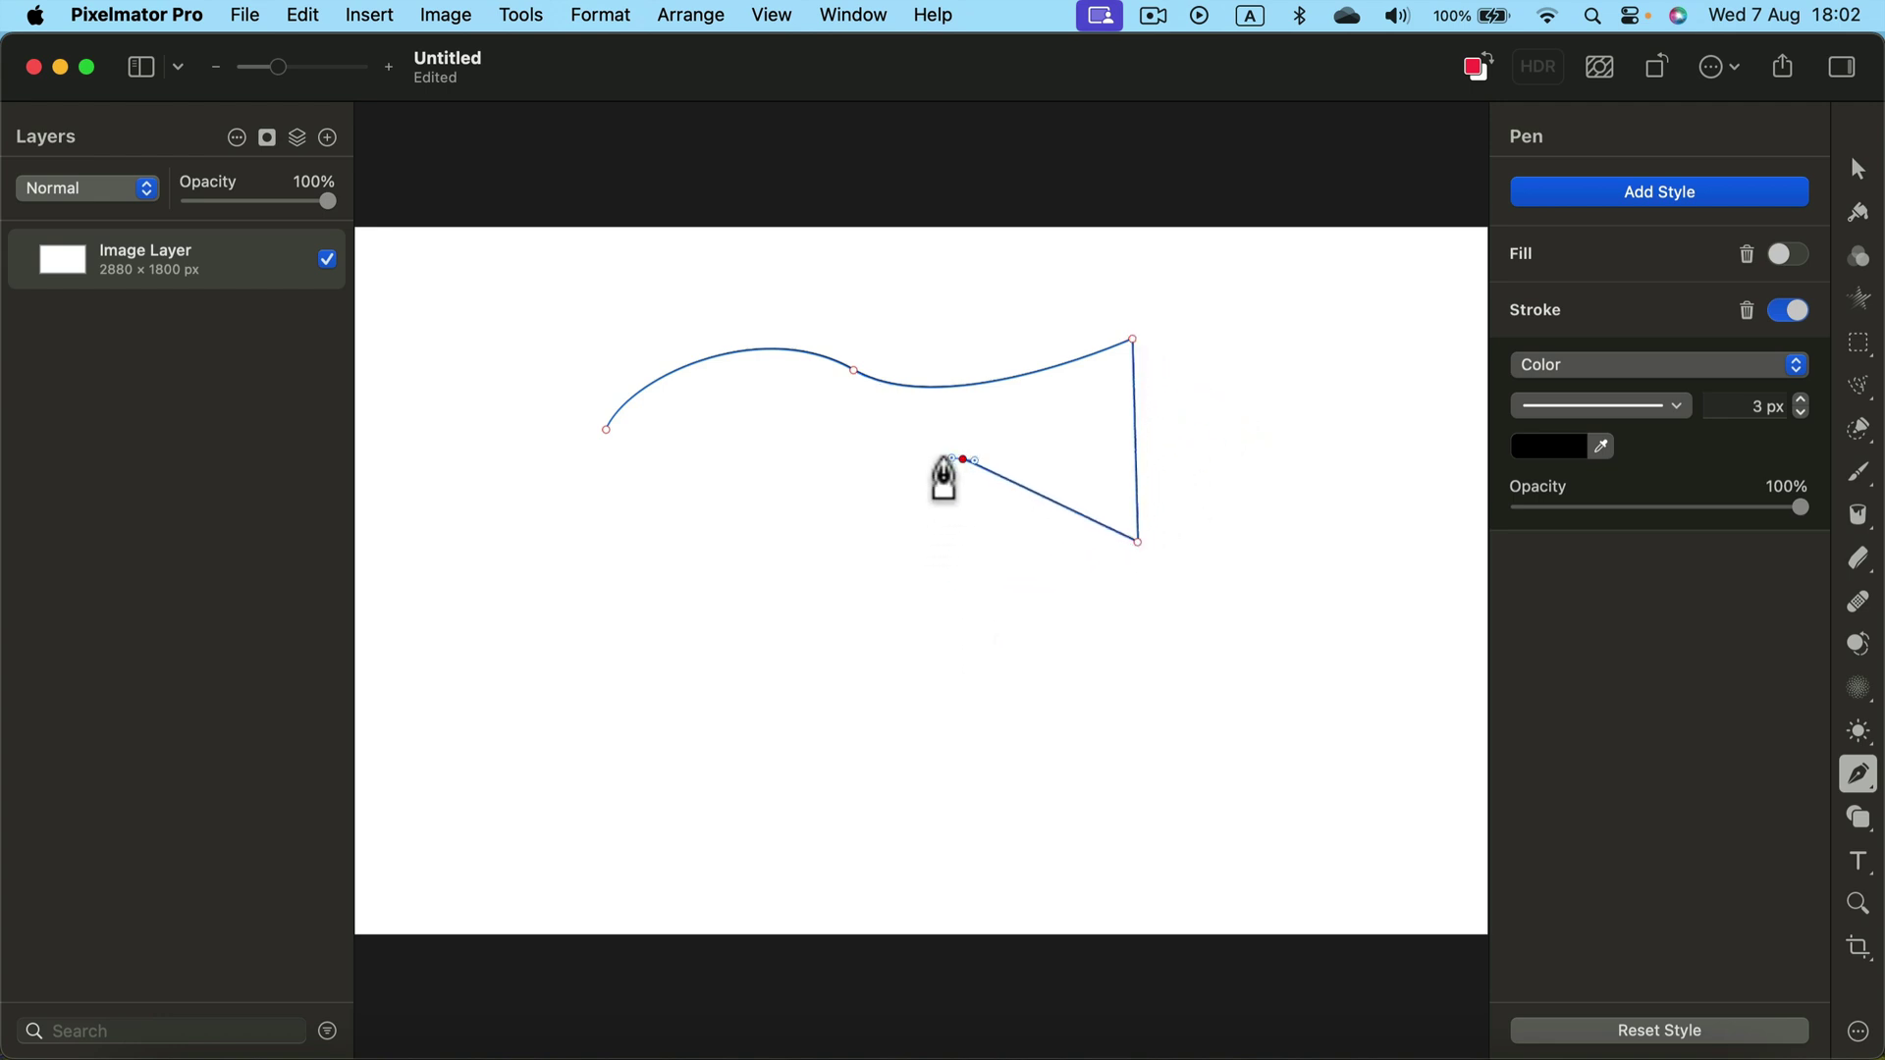
drag(963, 458, 948, 347)
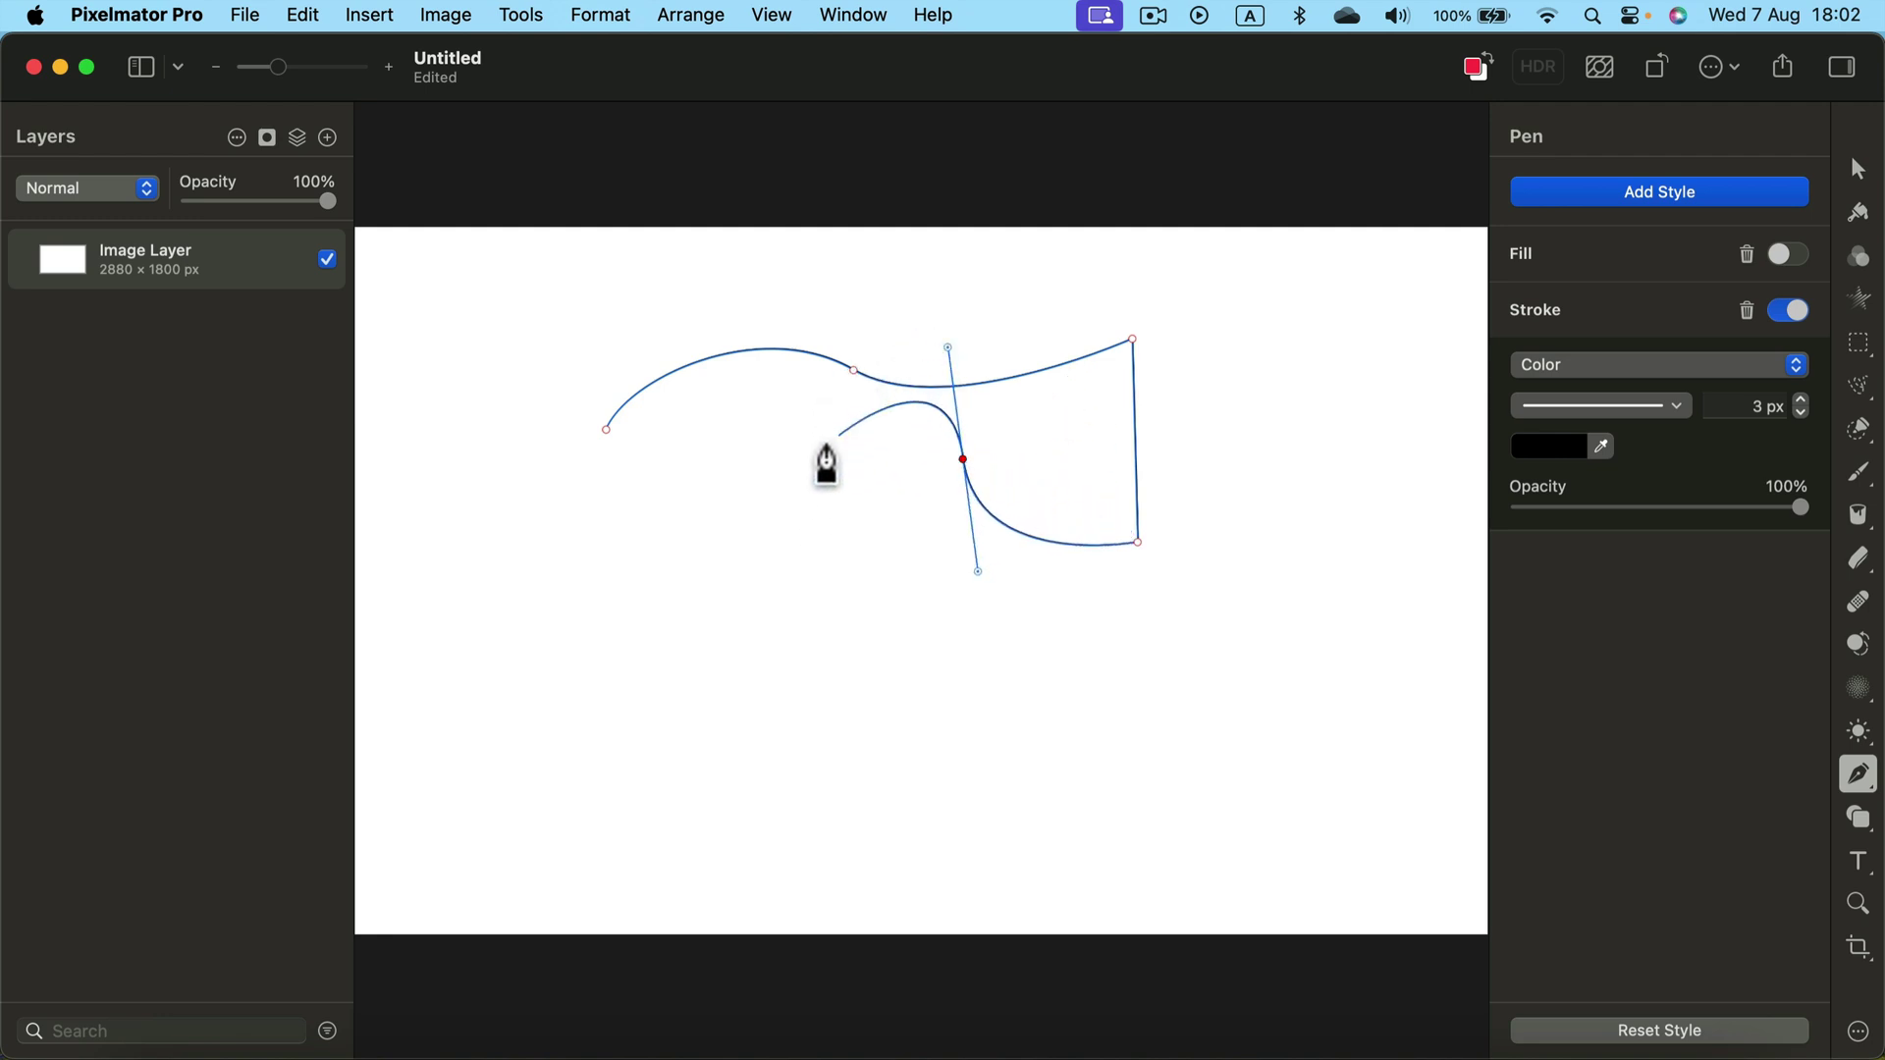
drag(753, 529, 648, 513)
drag(607, 430, 607, 373)
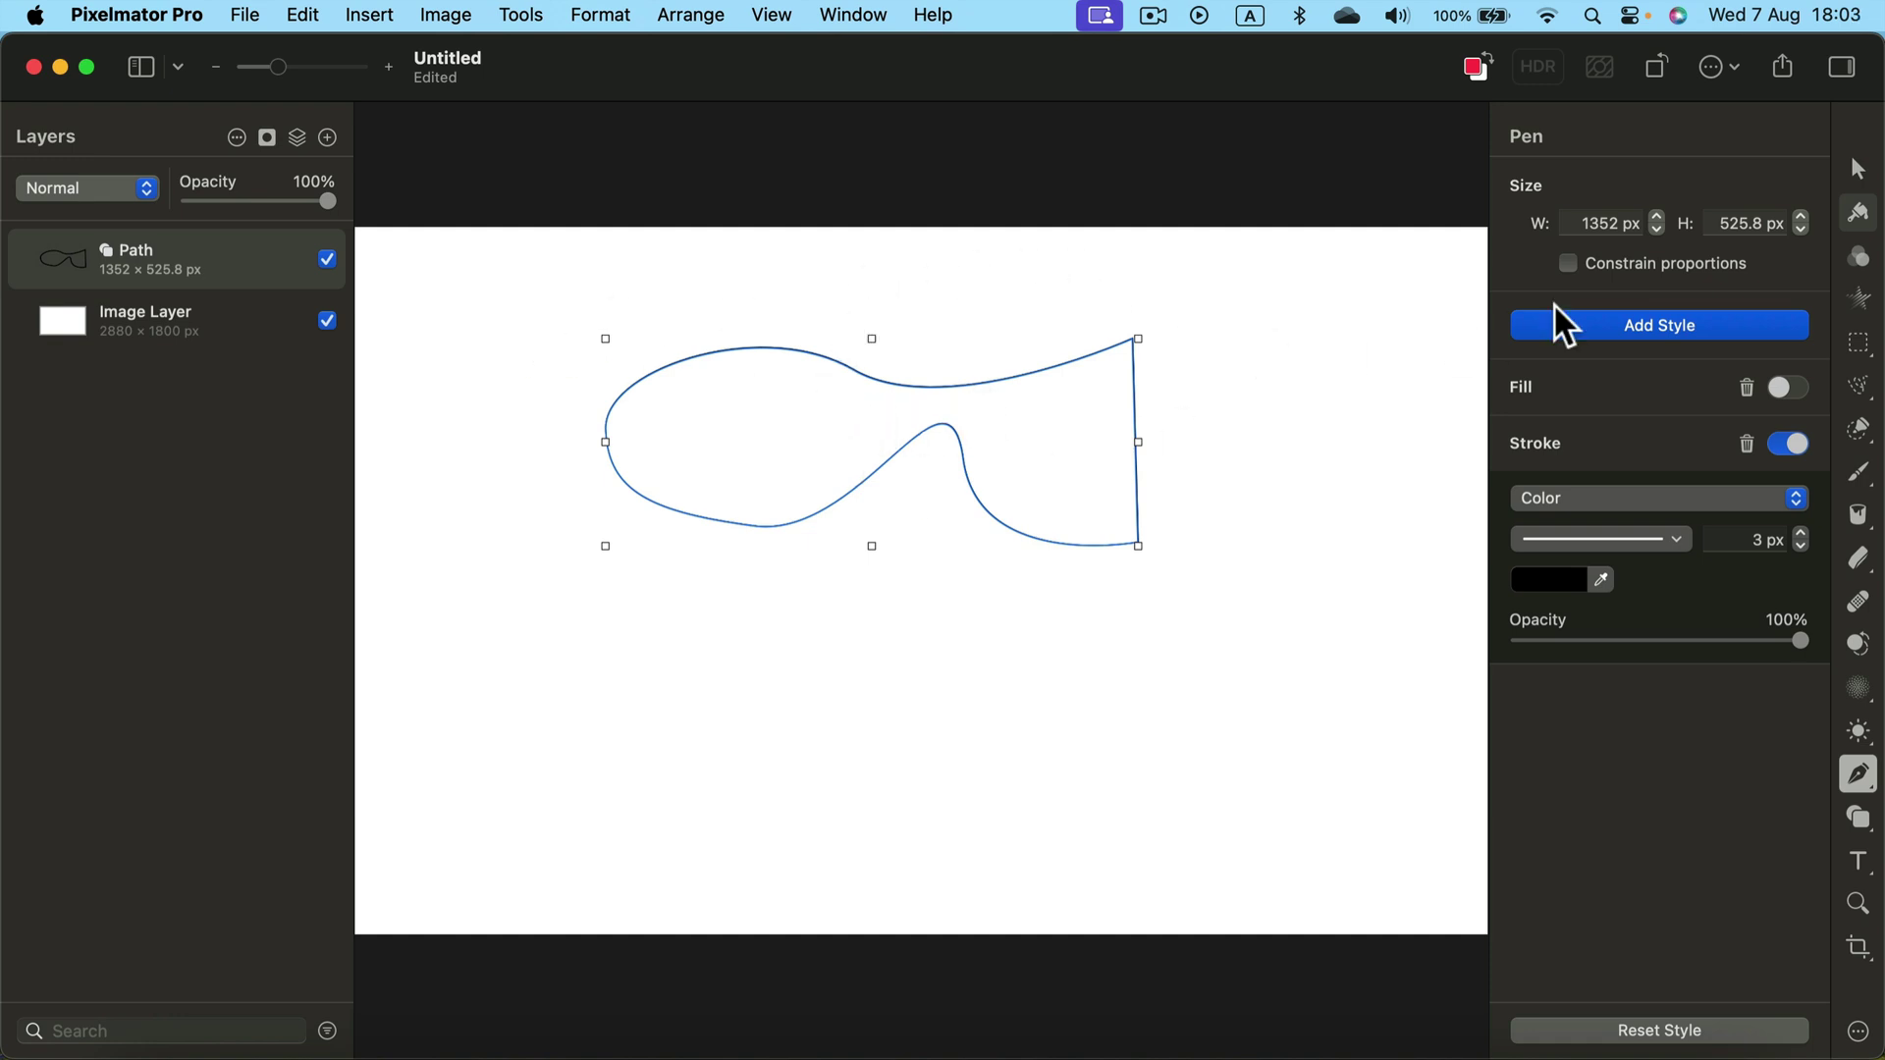
Select the fish path for point editing and reshape the lower neck anchor and its curve.
click(1861, 172)
click(982, 379)
click(980, 380)
double_click(983, 379)
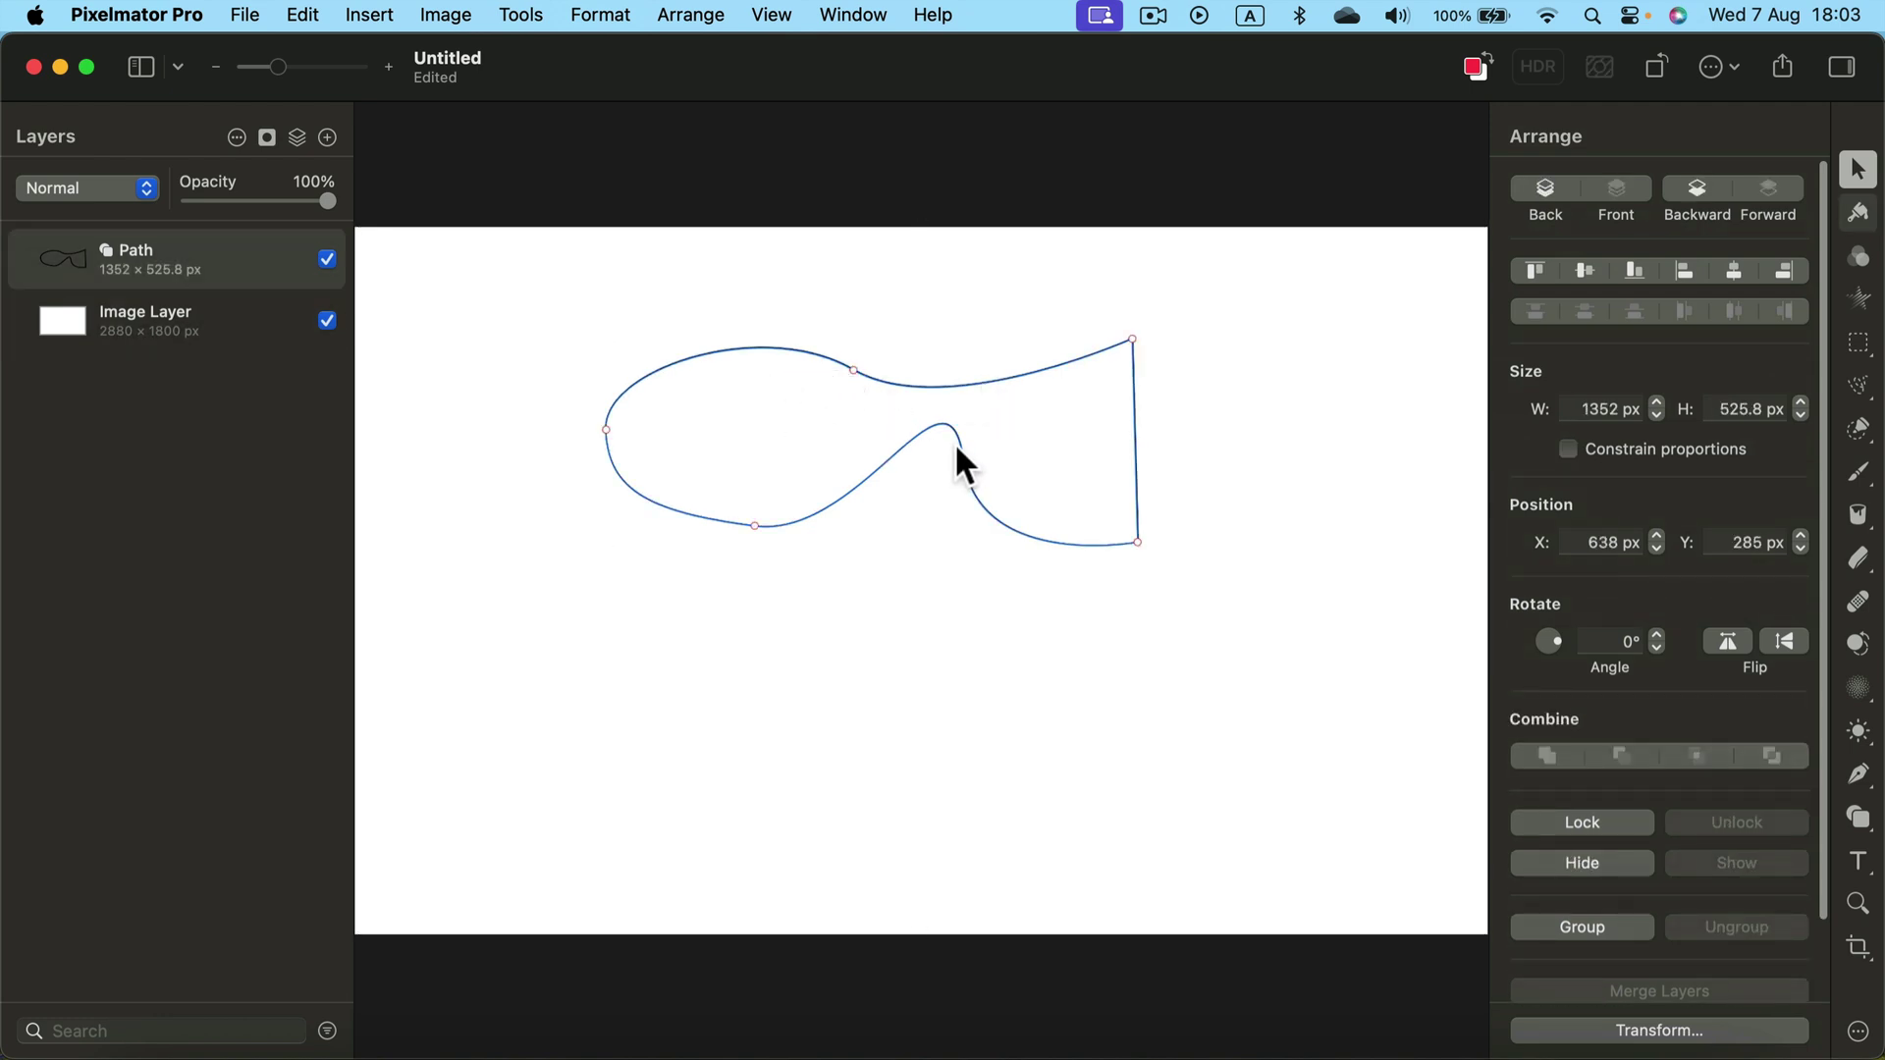
mouse_move(958, 456)
mouse_down()
mouse_move(921, 492)
mouse_move(980, 476)
mouse_move(954, 463)
mouse_up()
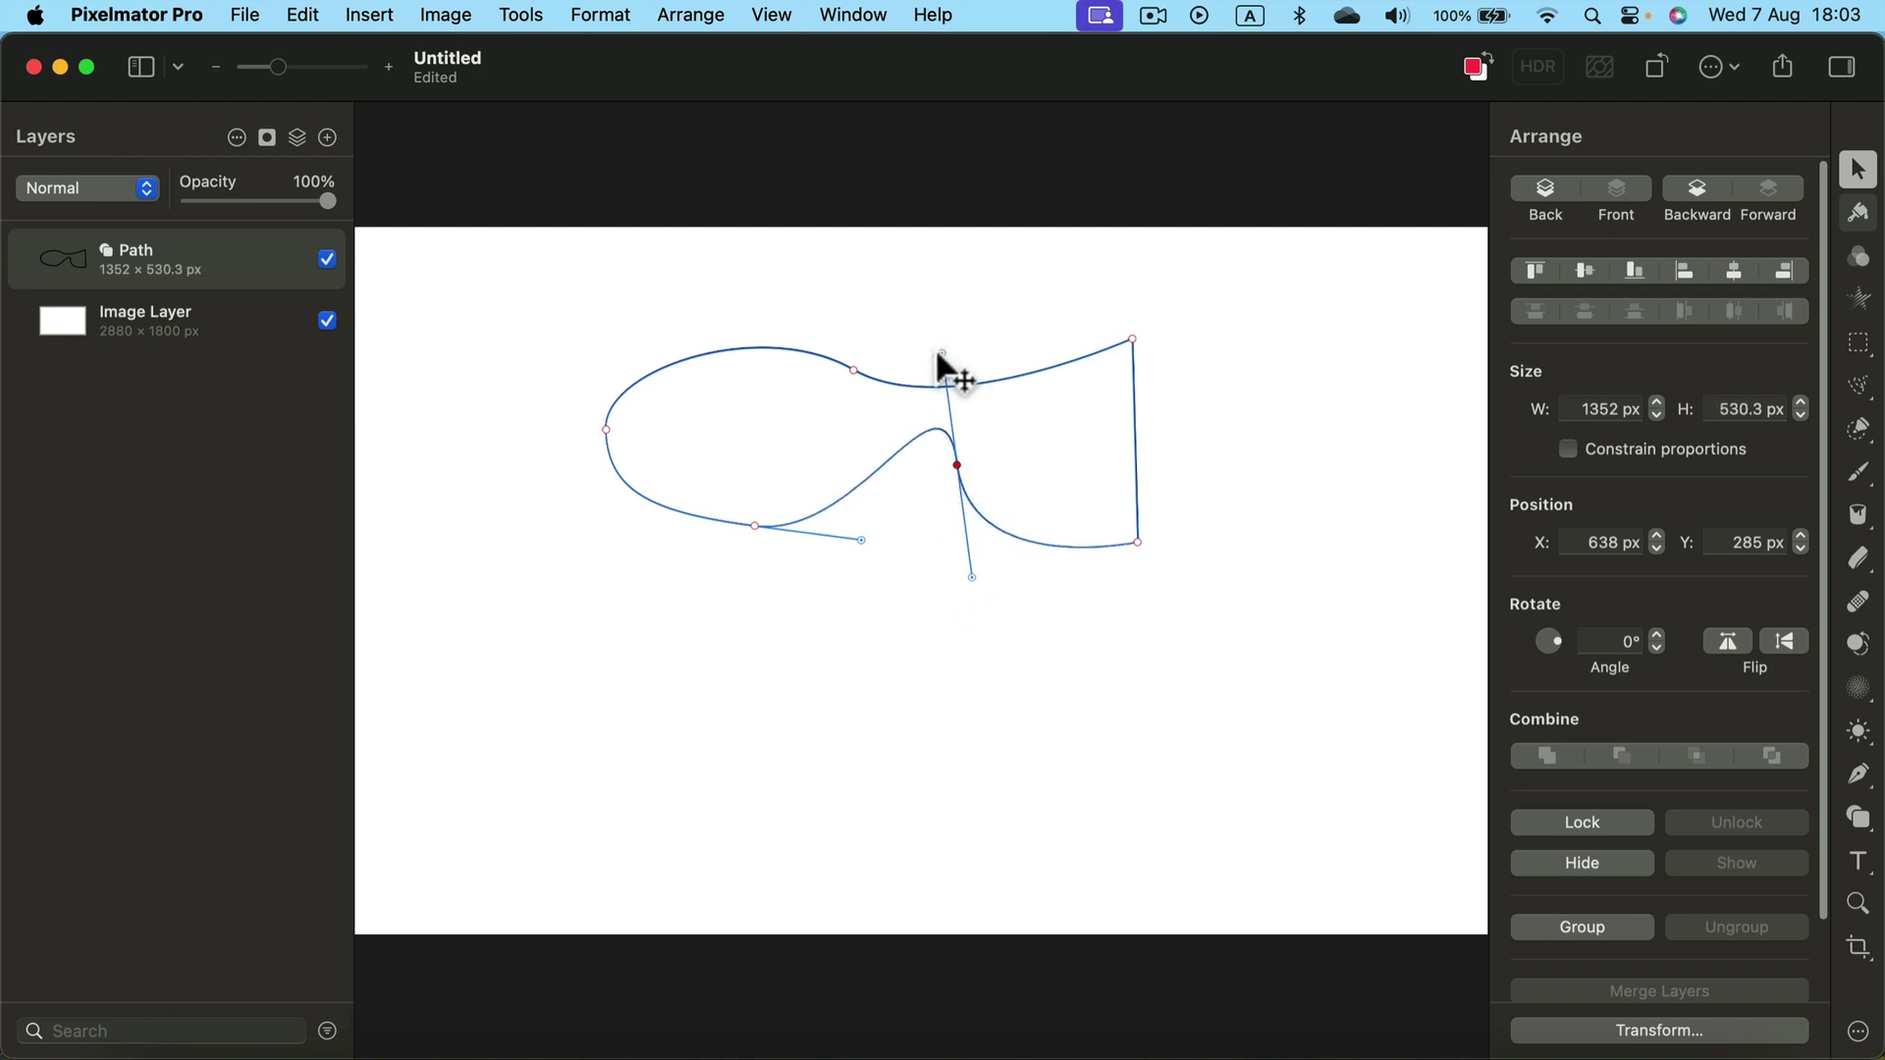
mouse_move(937, 355)
mouse_down()
mouse_move(945, 412)
mouse_move(886, 418)
mouse_move(871, 379)
mouse_move(934, 375)
mouse_up()
Raise the back, pull the tail corners up and out, fill out the belly, and round the nose.
drag(828, 322, 824, 259)
drag(1128, 339, 1128, 304)
drag(1137, 538, 1182, 490)
drag(956, 463, 939, 472)
drag(754, 521, 610, 543)
click(605, 429)
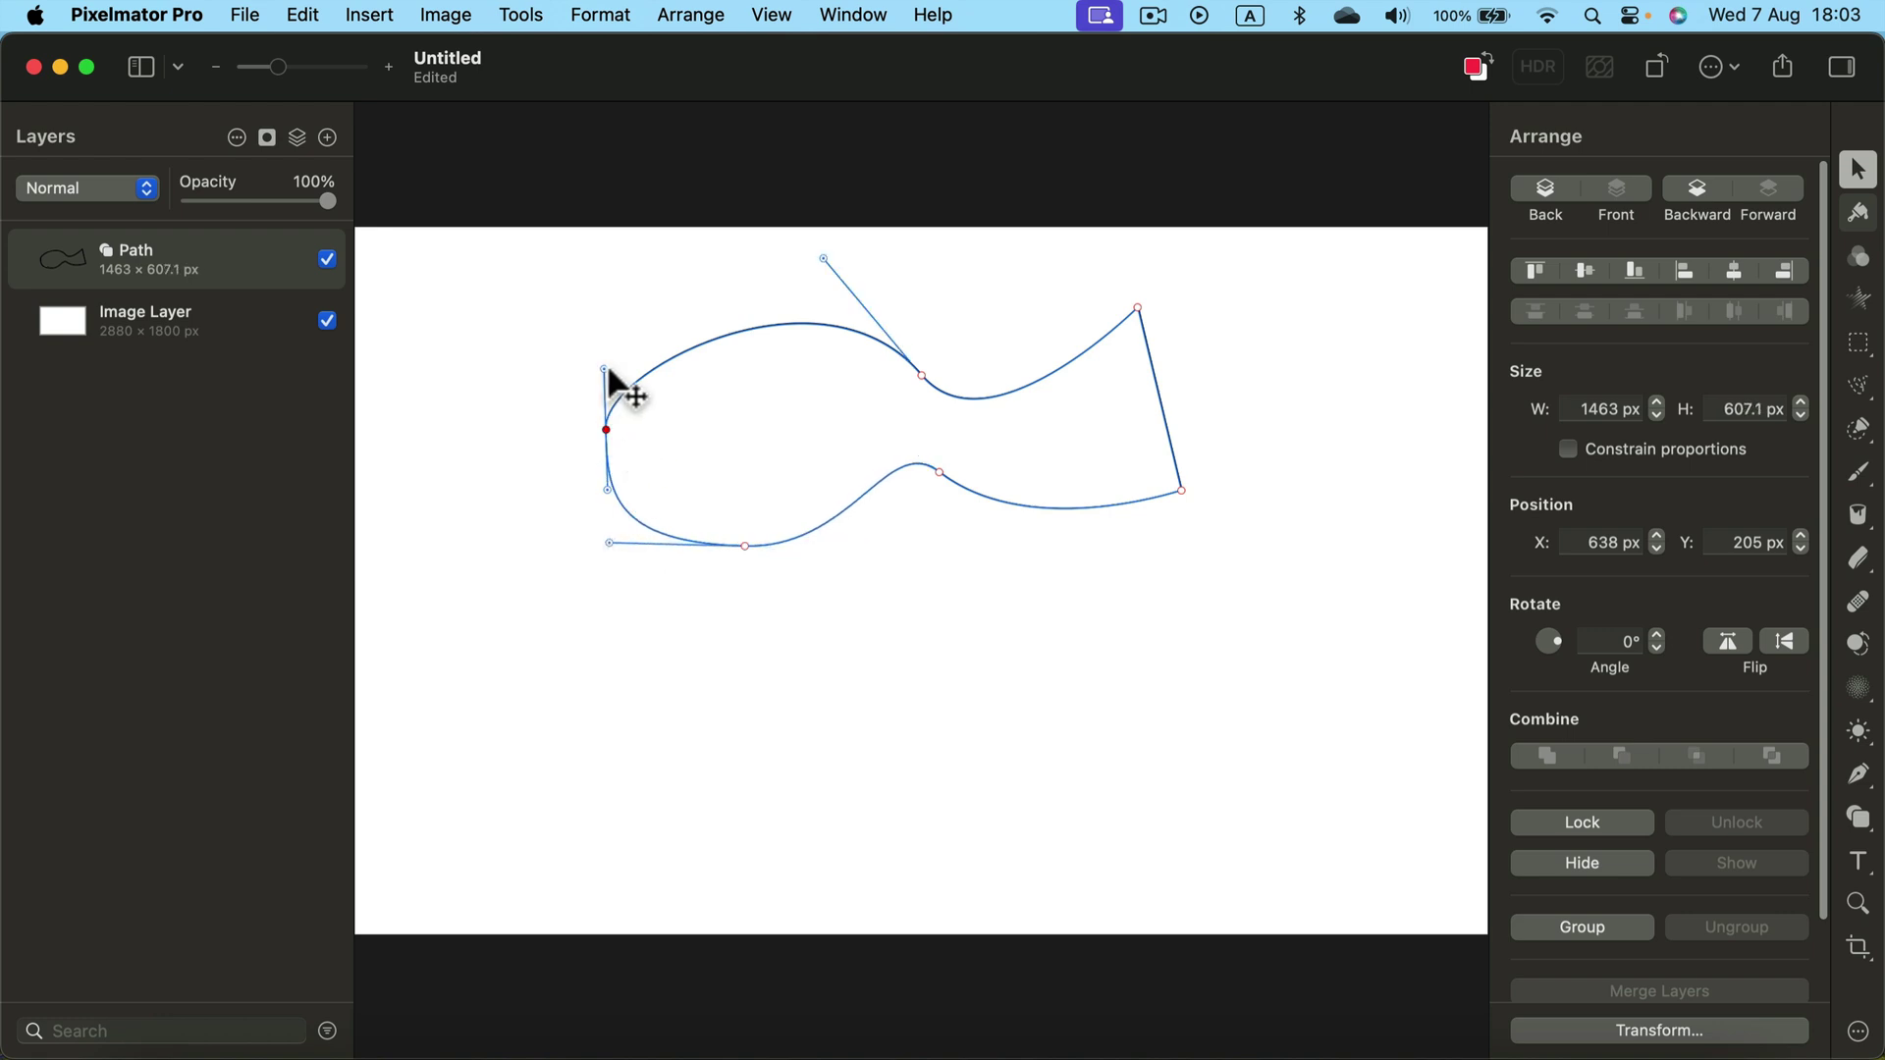
mouse_move(607, 366)
mouse_down()
mouse_move(586, 333)
mouse_move(602, 392)
mouse_move(635, 369)
mouse_up()
click(654, 332)
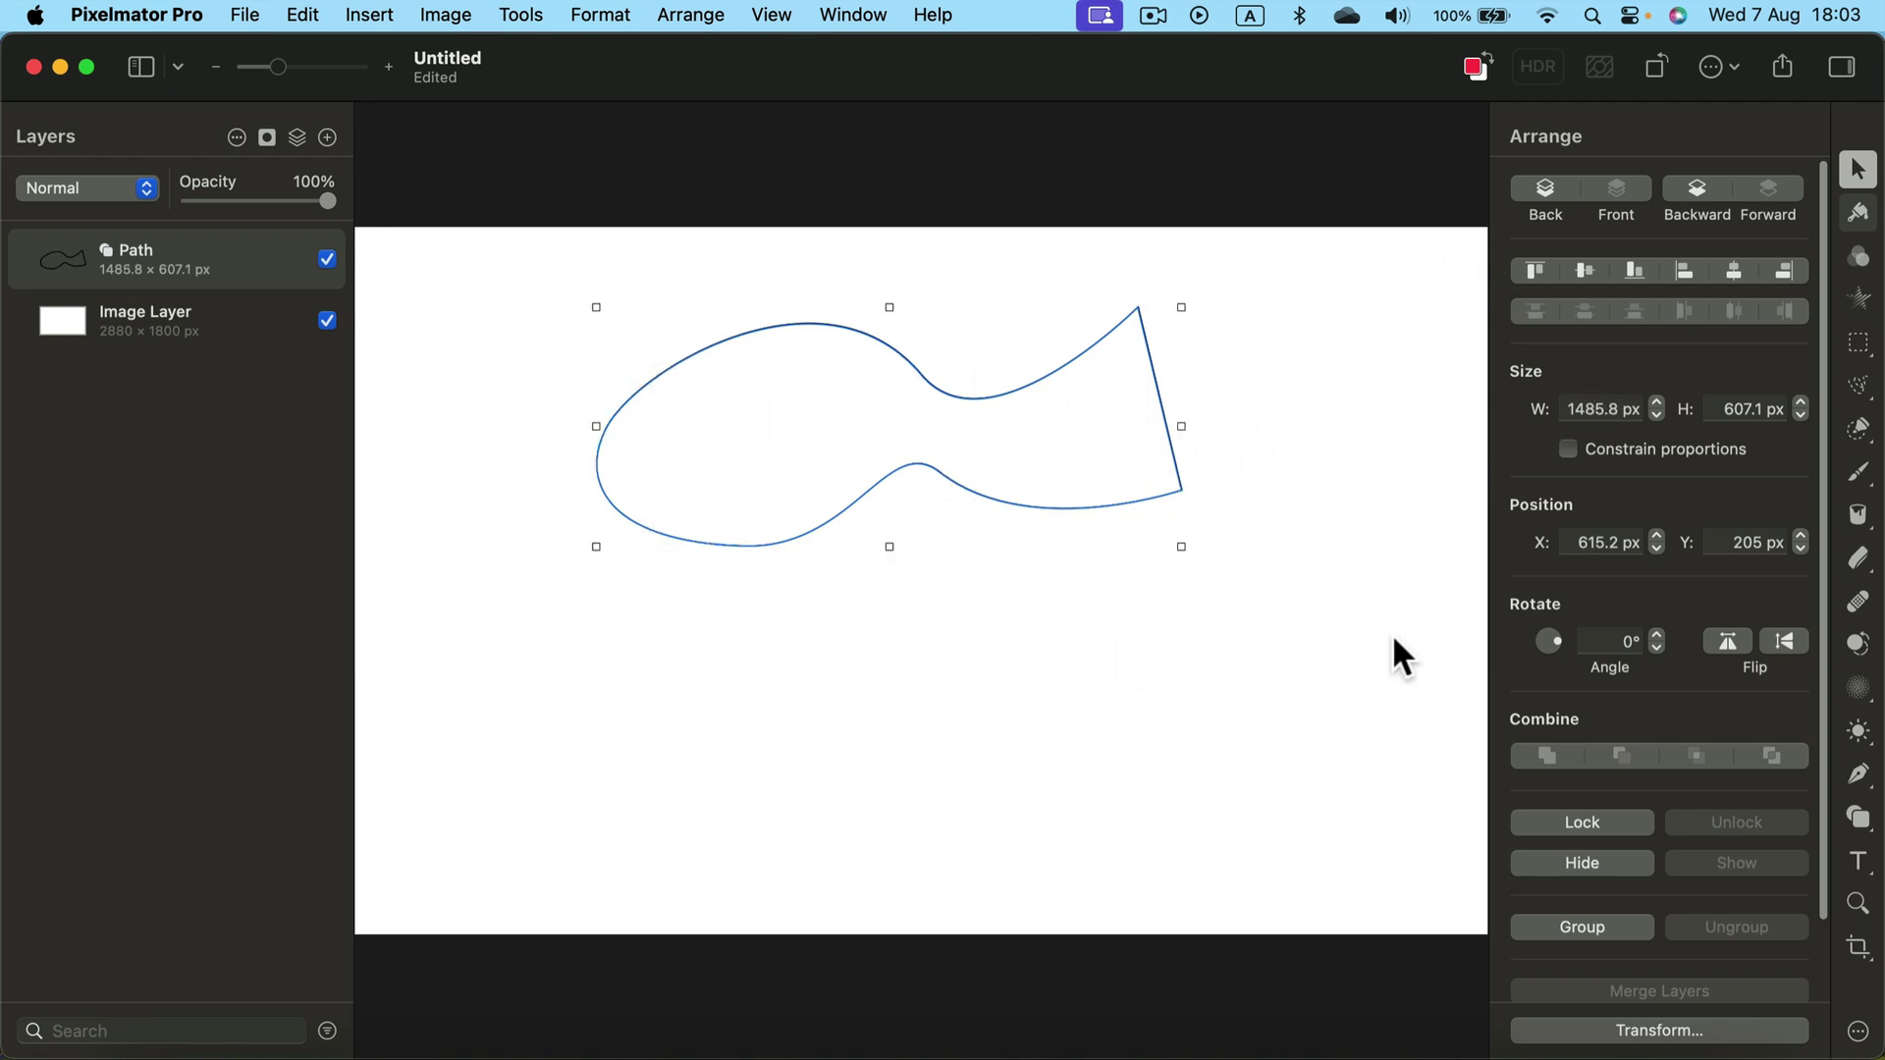
Turn the fish's fill on with red DA390F and switch its outline stroke off.
click(1858, 773)
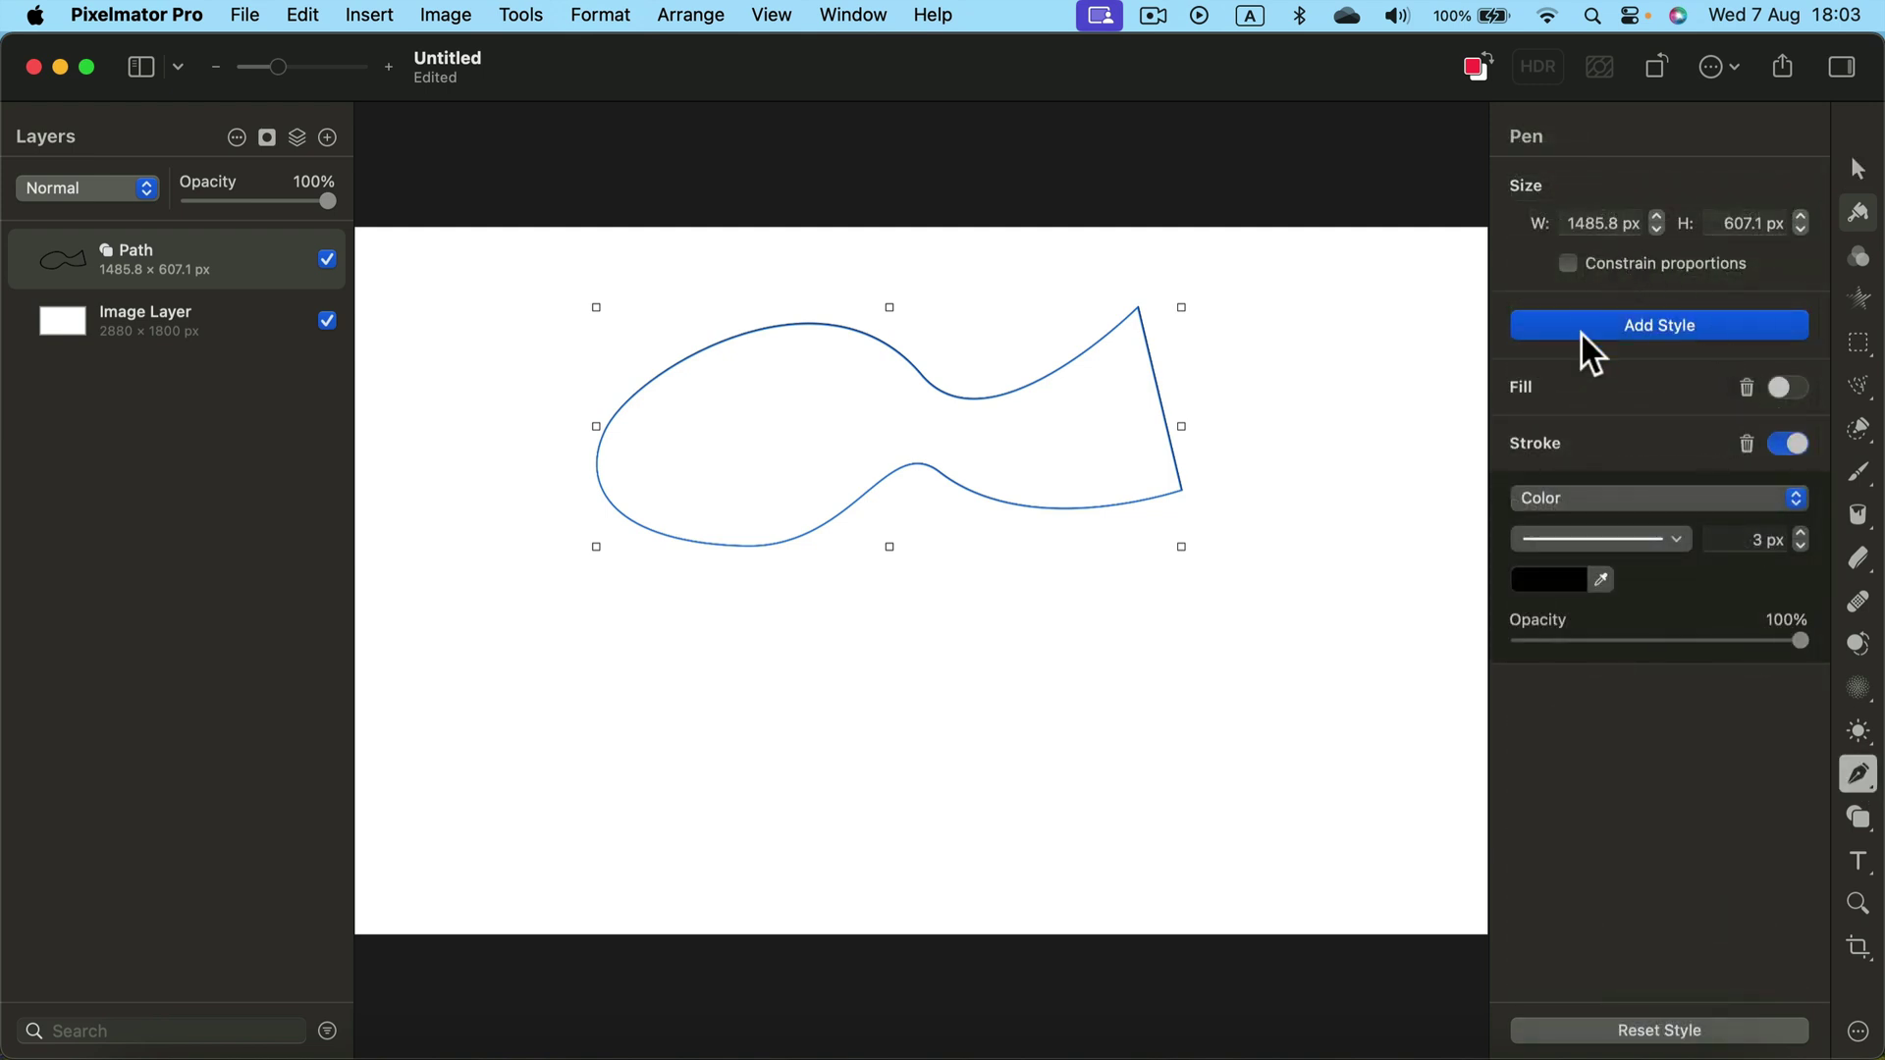
click(1787, 387)
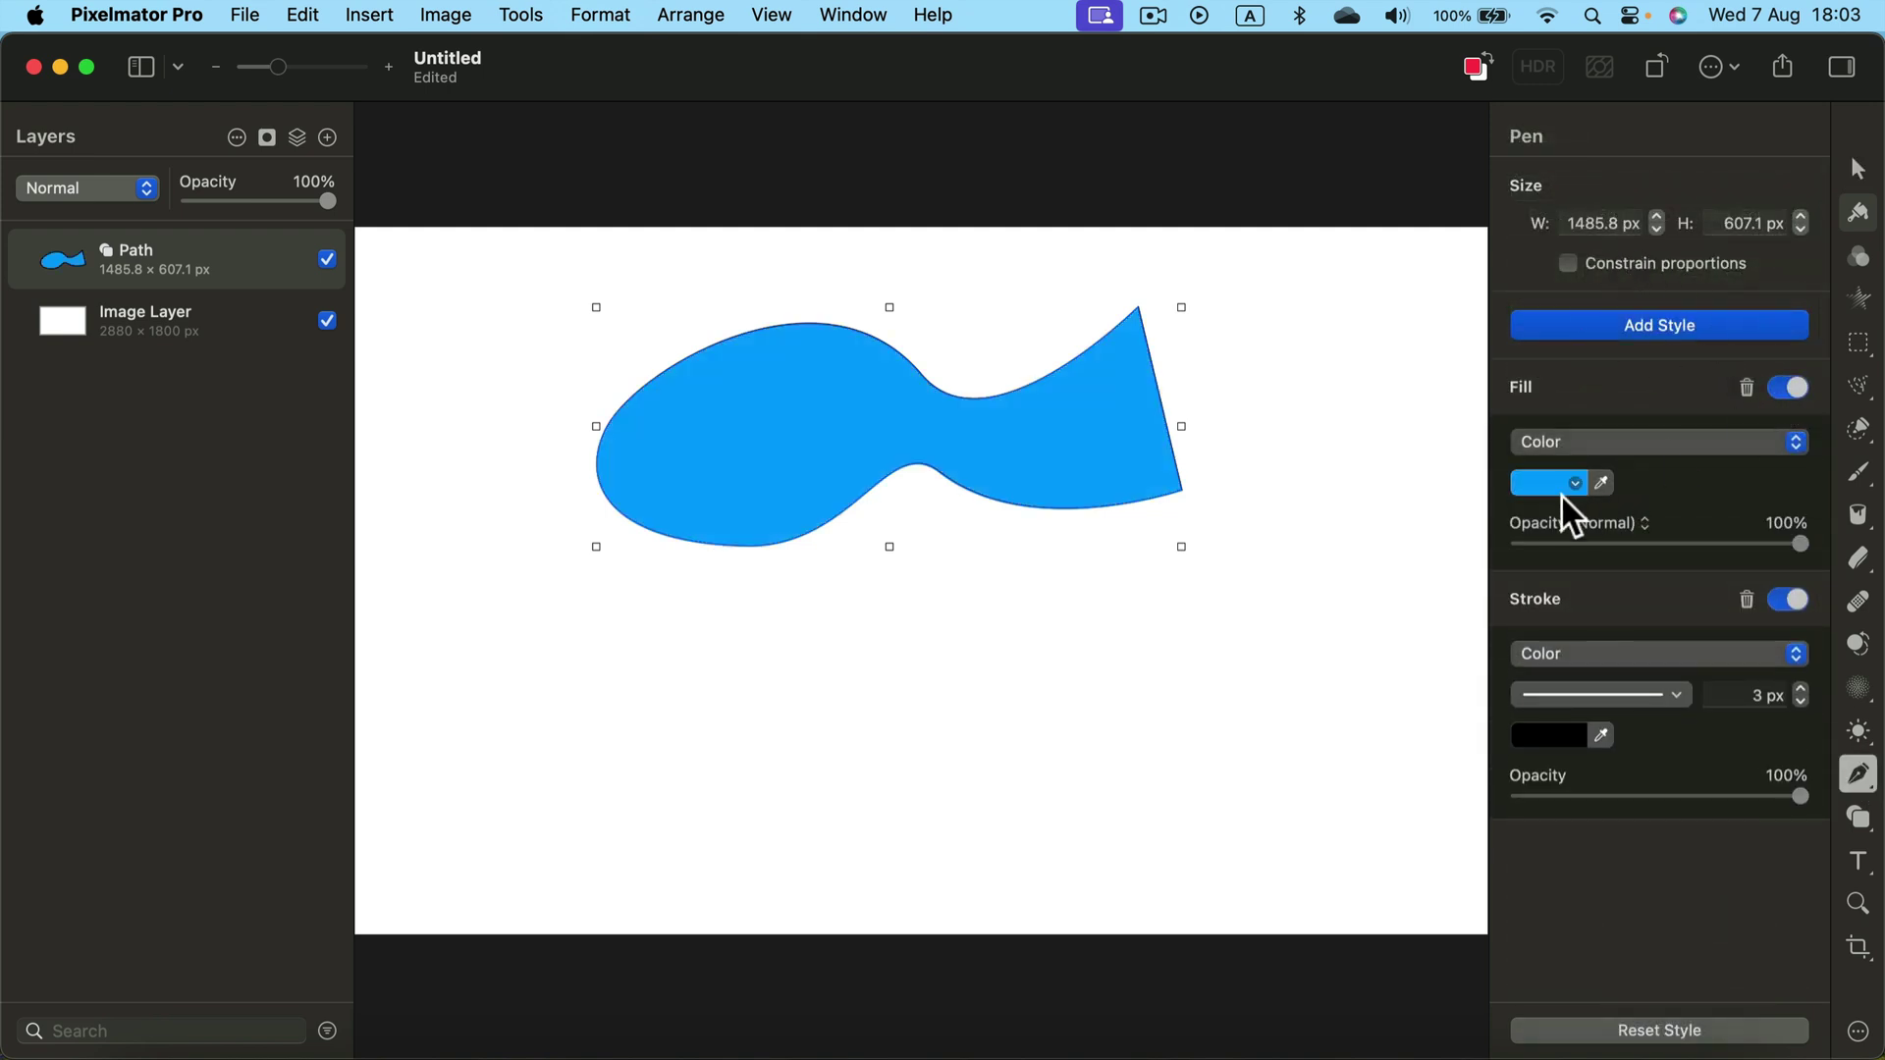
click(1779, 605)
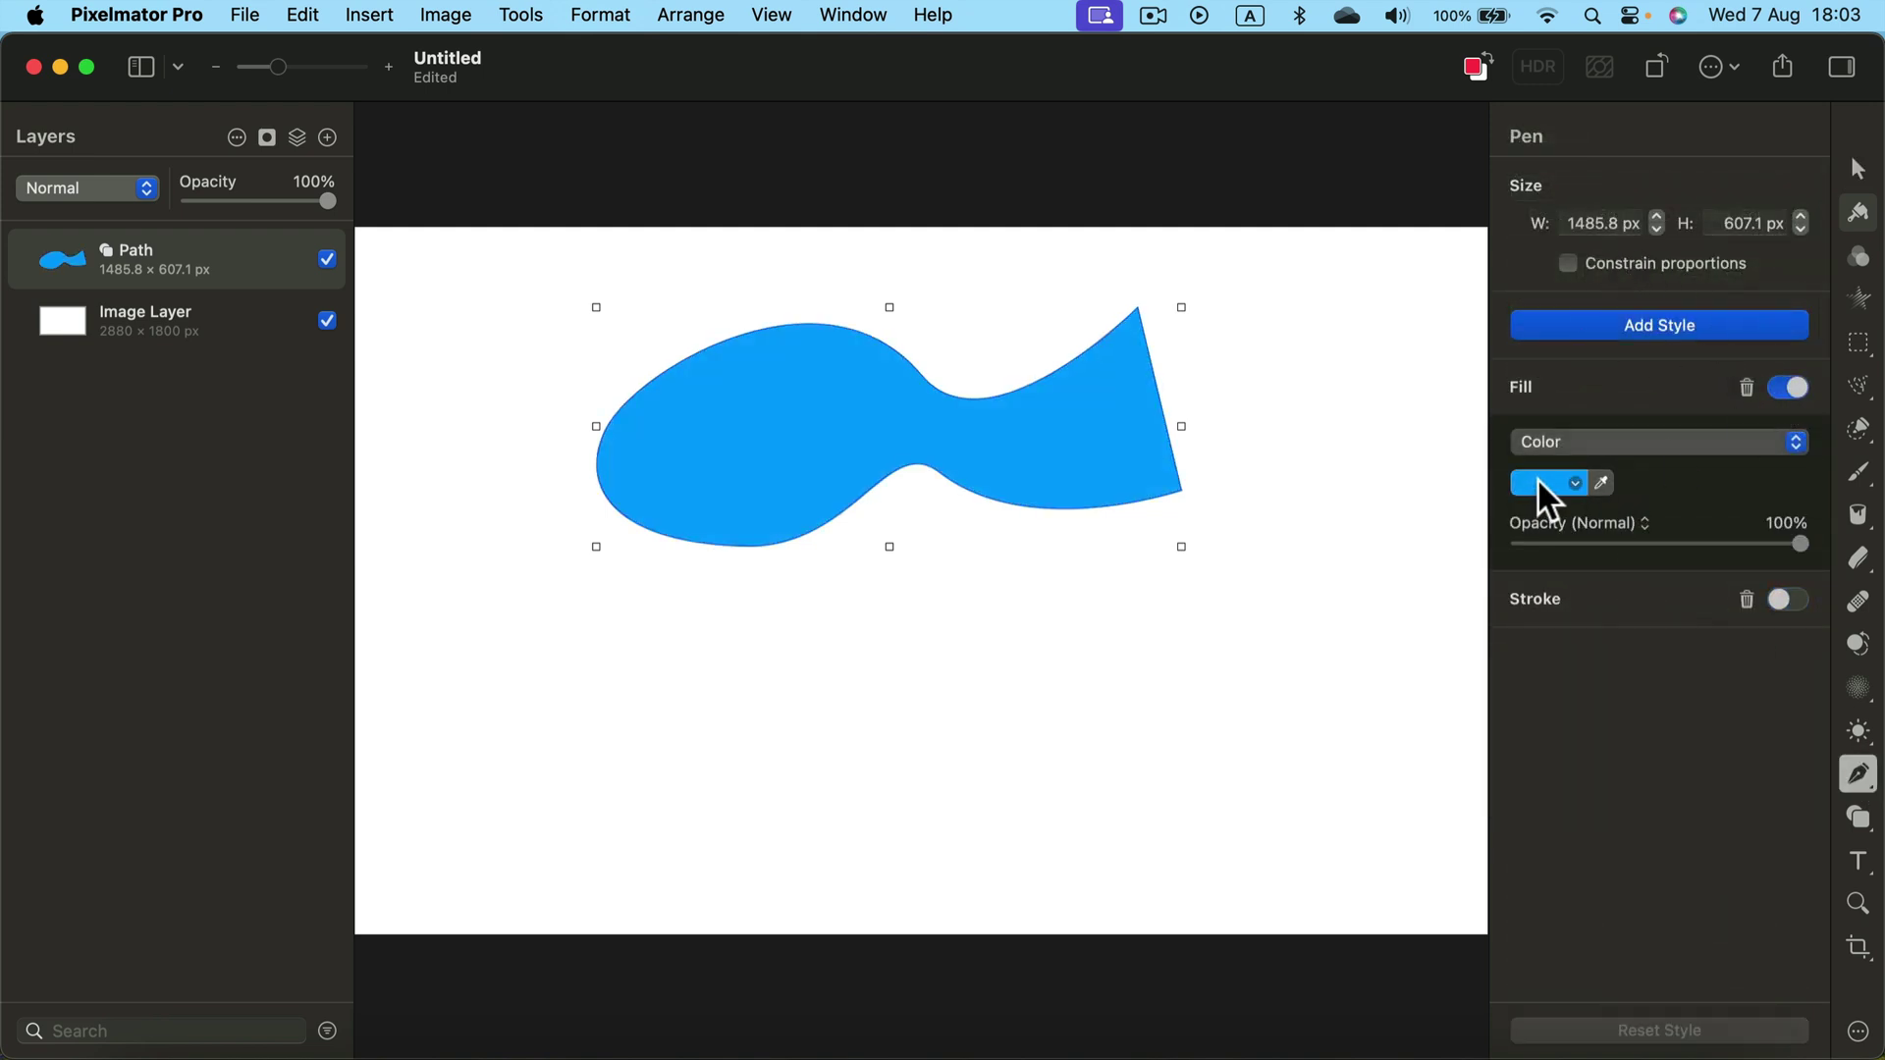
click(1545, 486)
drag(1341, 257, 1441, 251)
drag(1184, 434, 1183, 435)
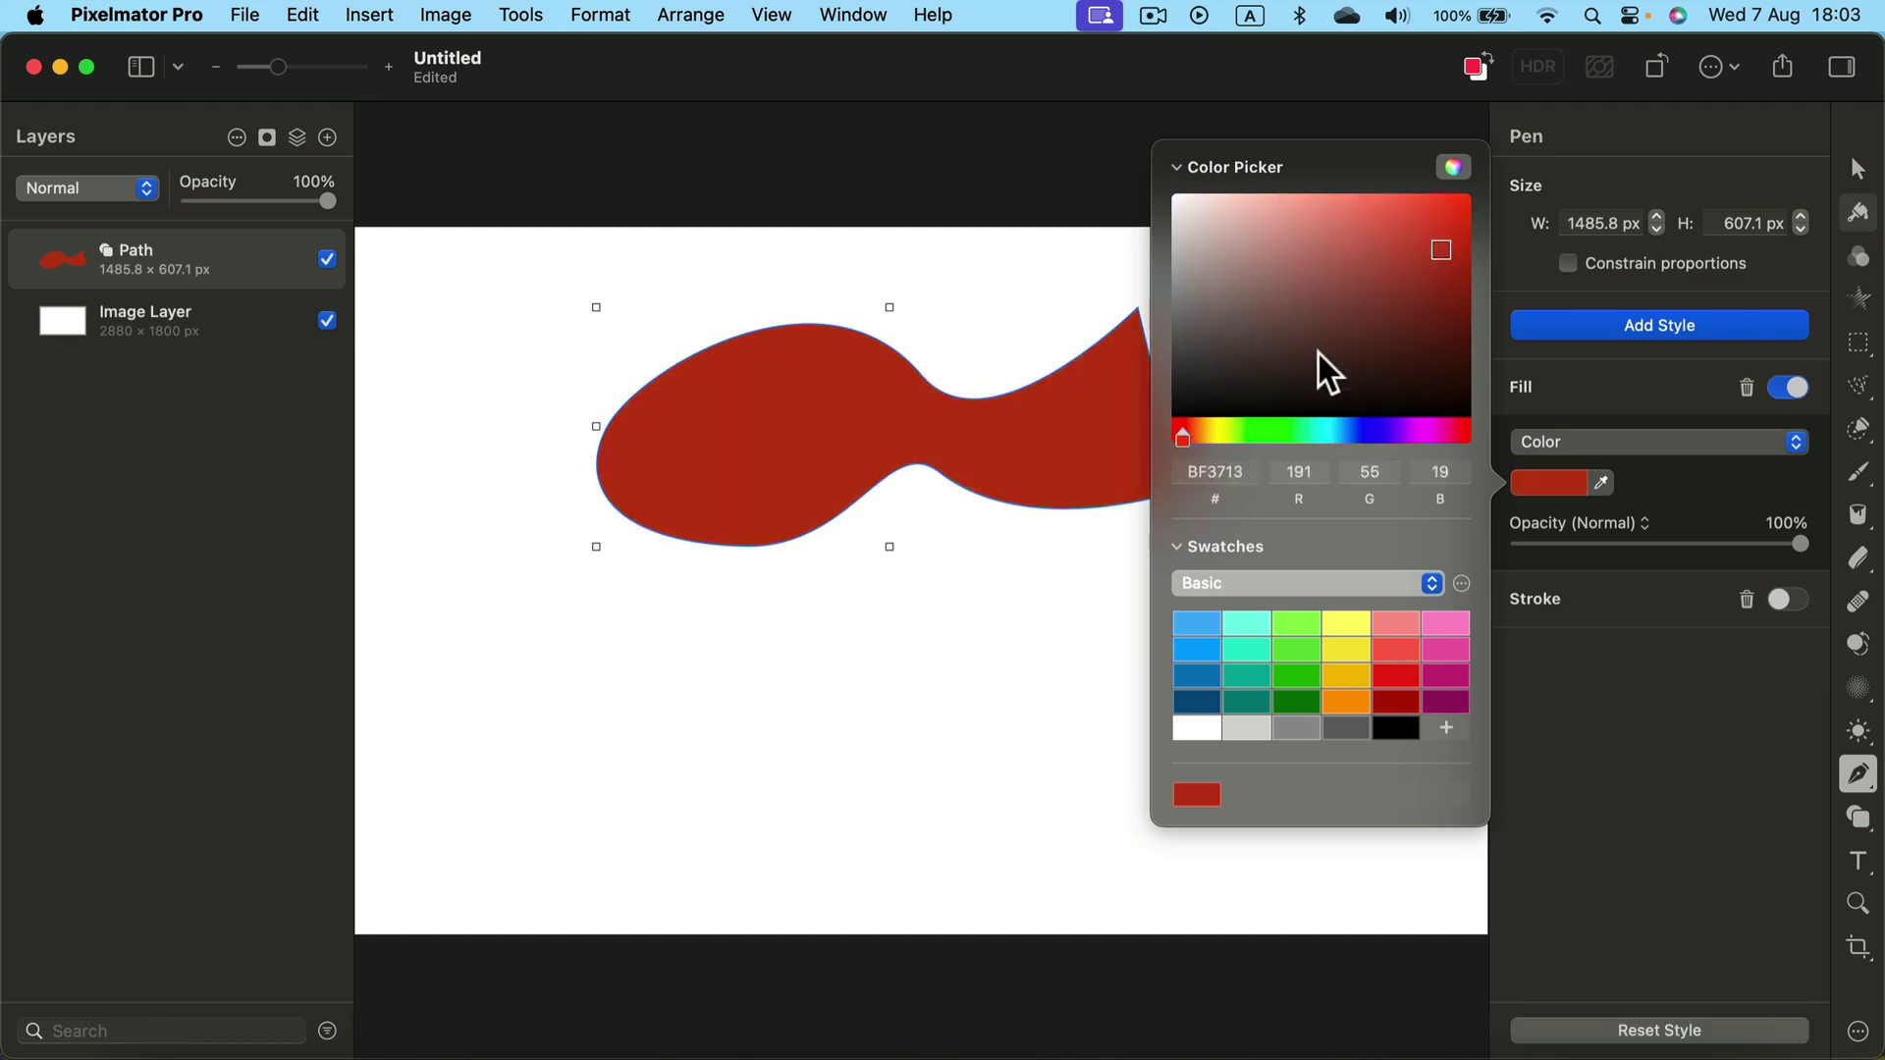
click(1651, 154)
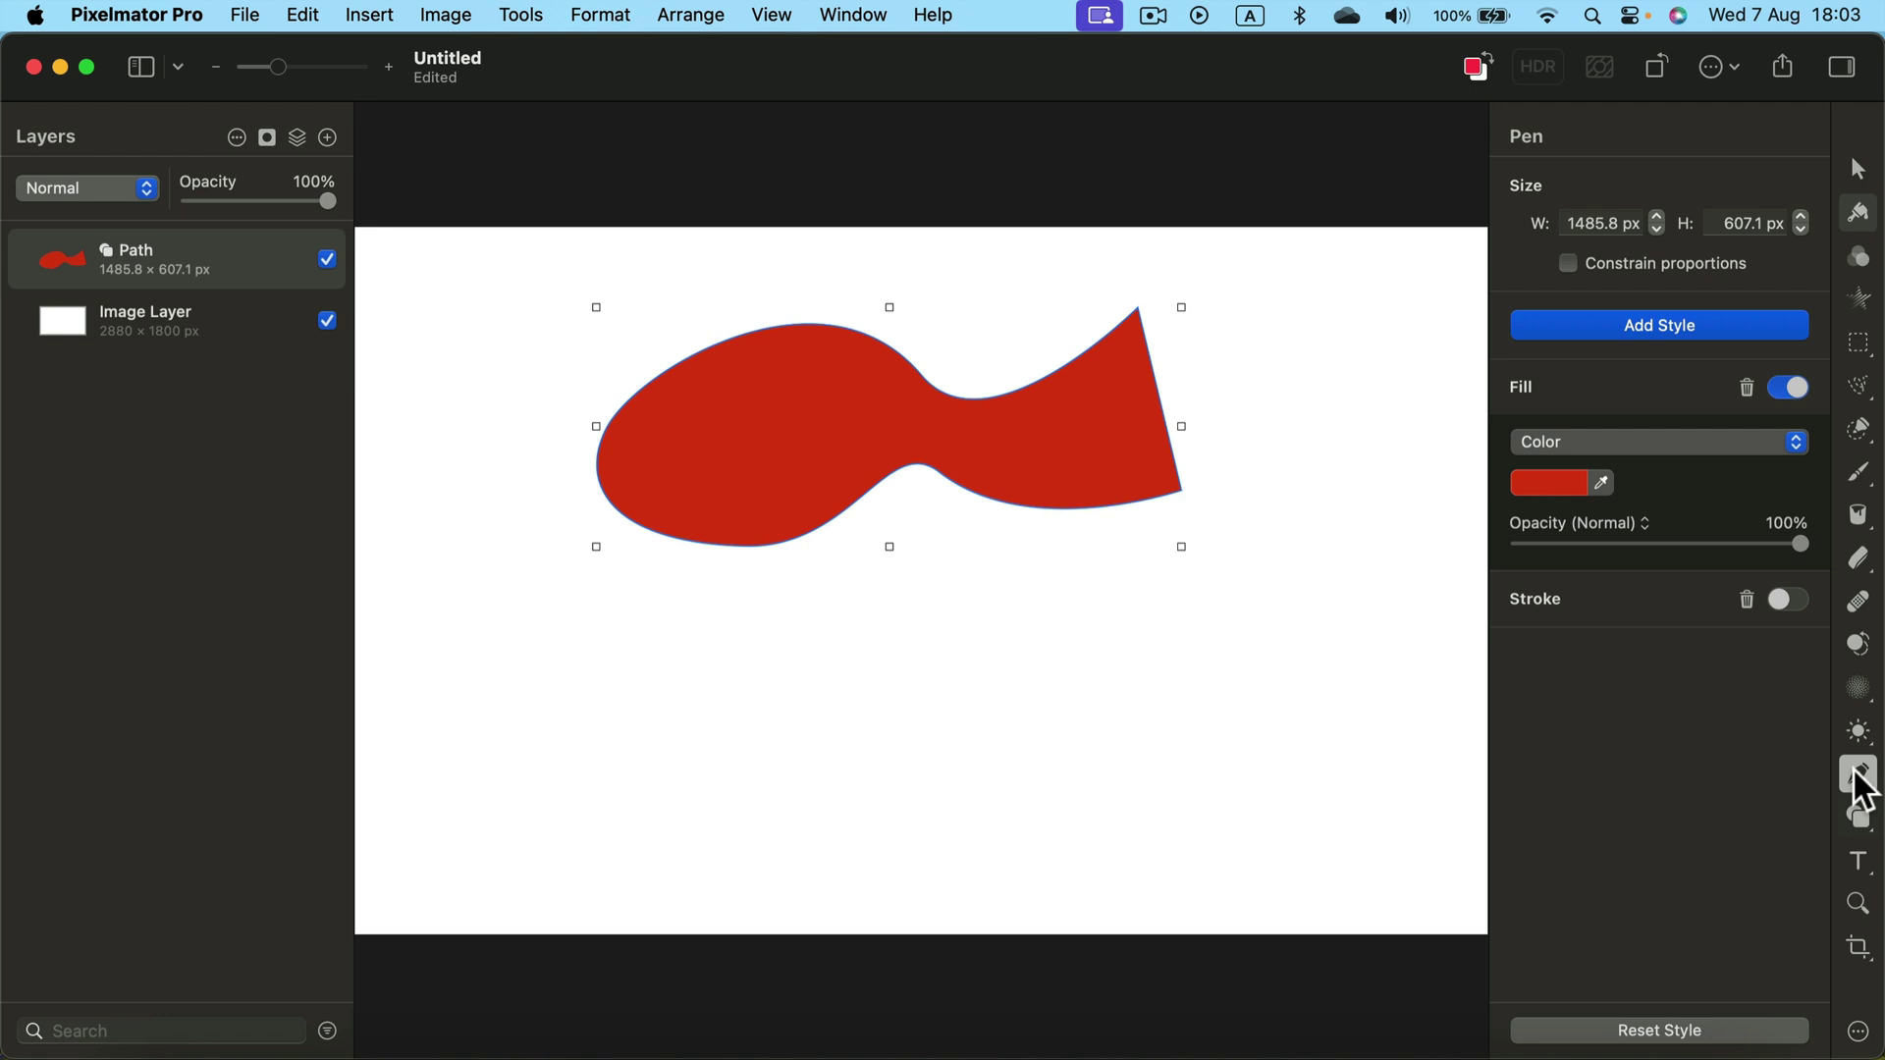
Draw a small 99 × 99 px circle on the fish's head using the Basic Circle preset.
click(1860, 820)
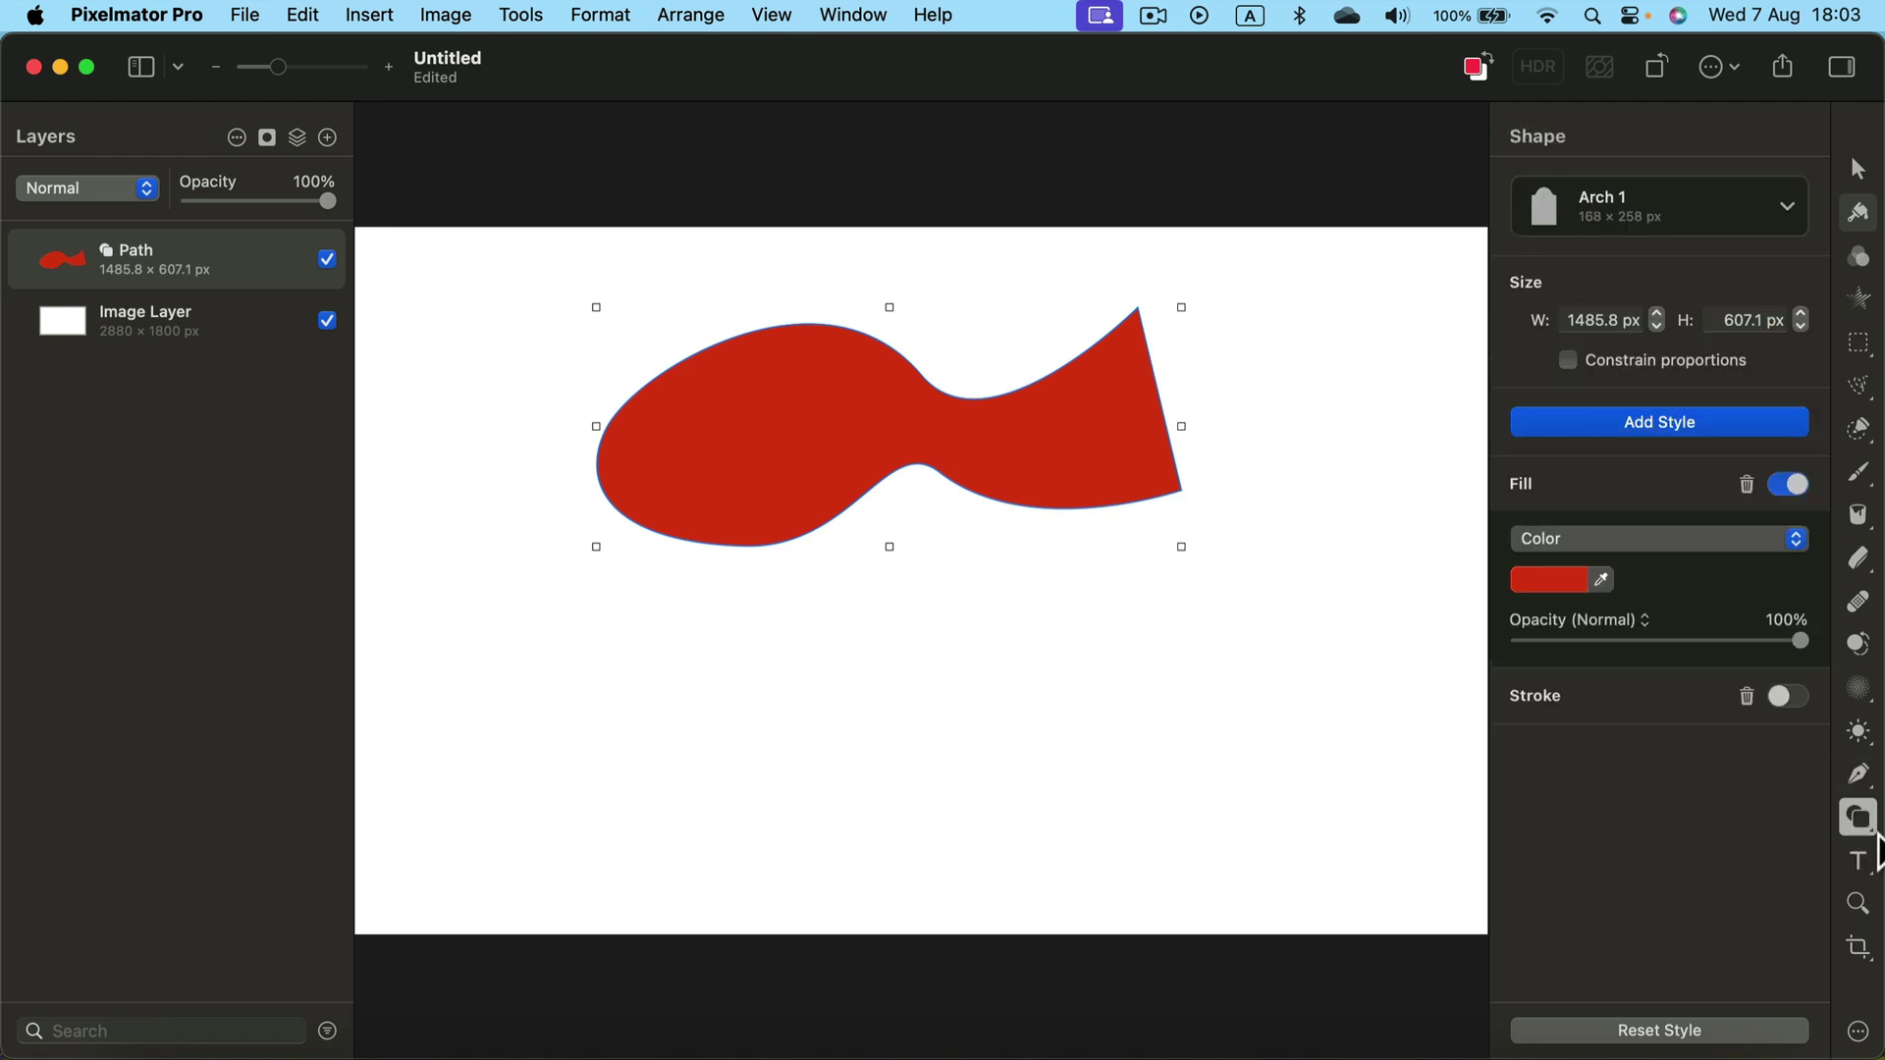
click(1721, 216)
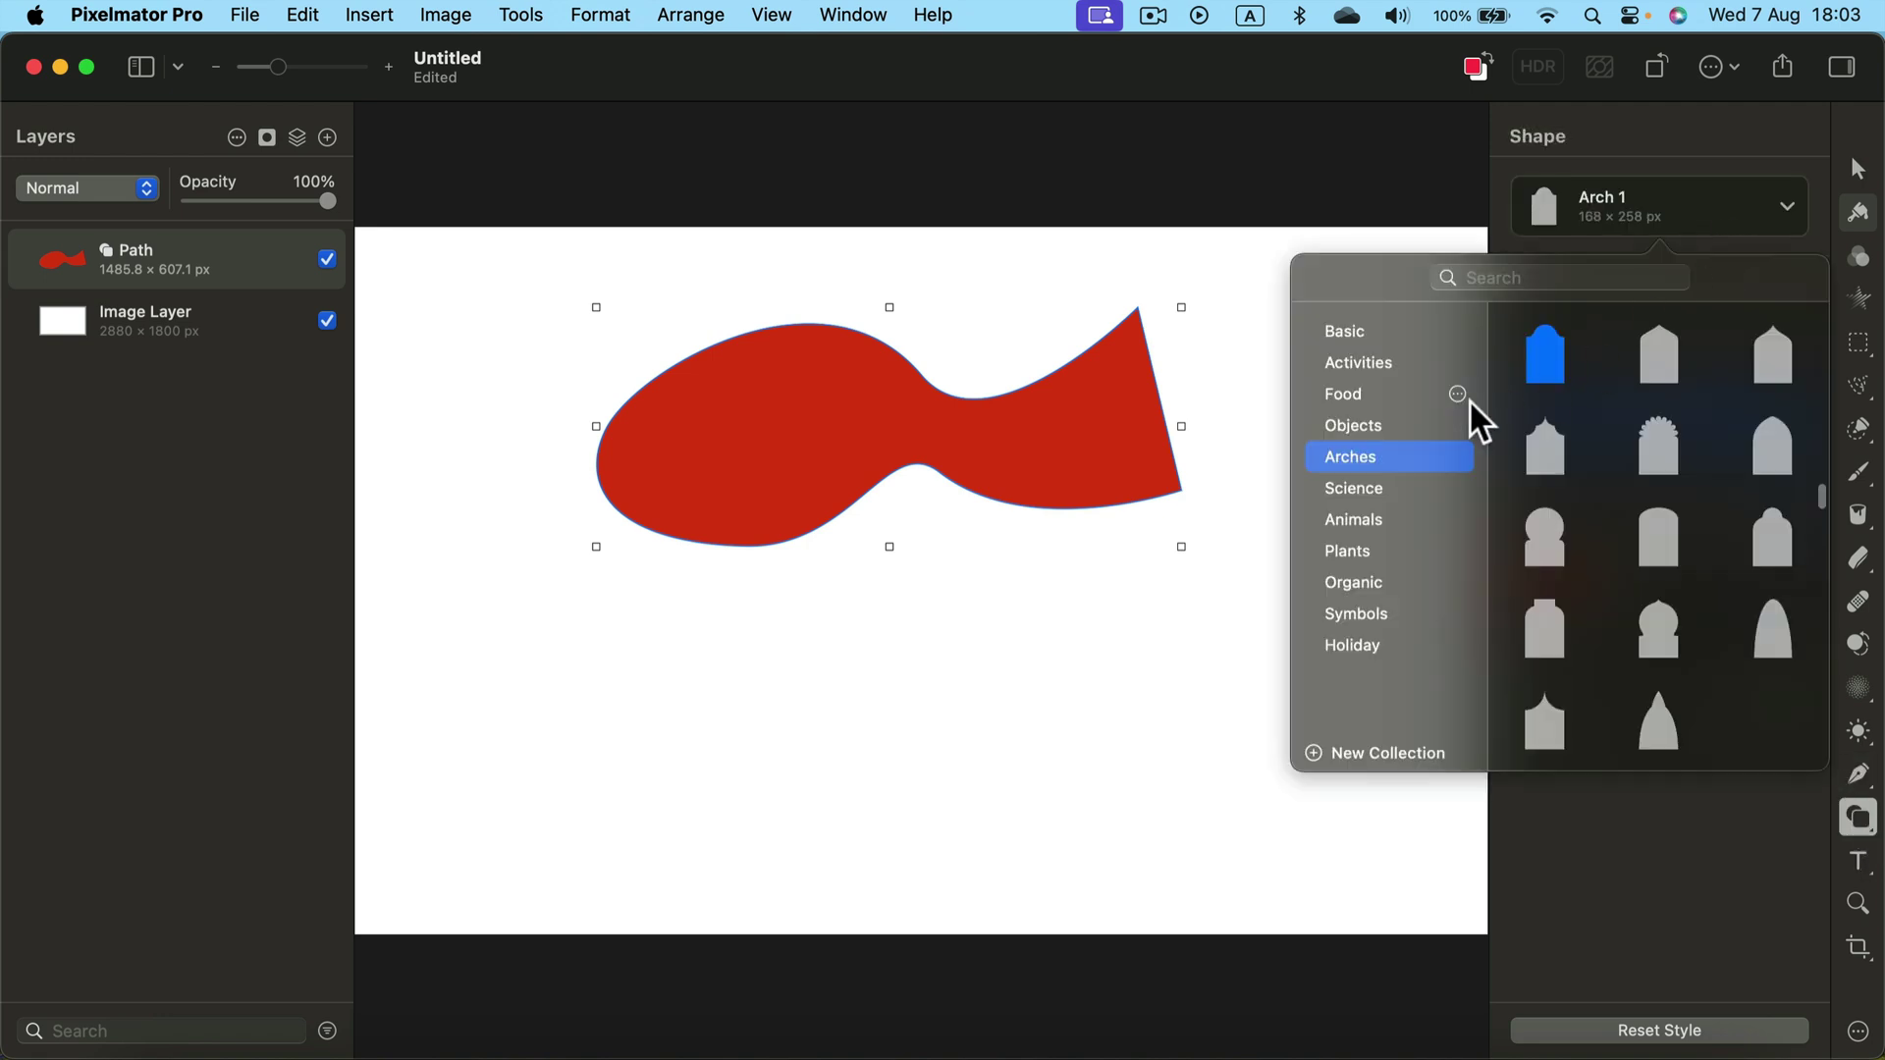
click(1341, 328)
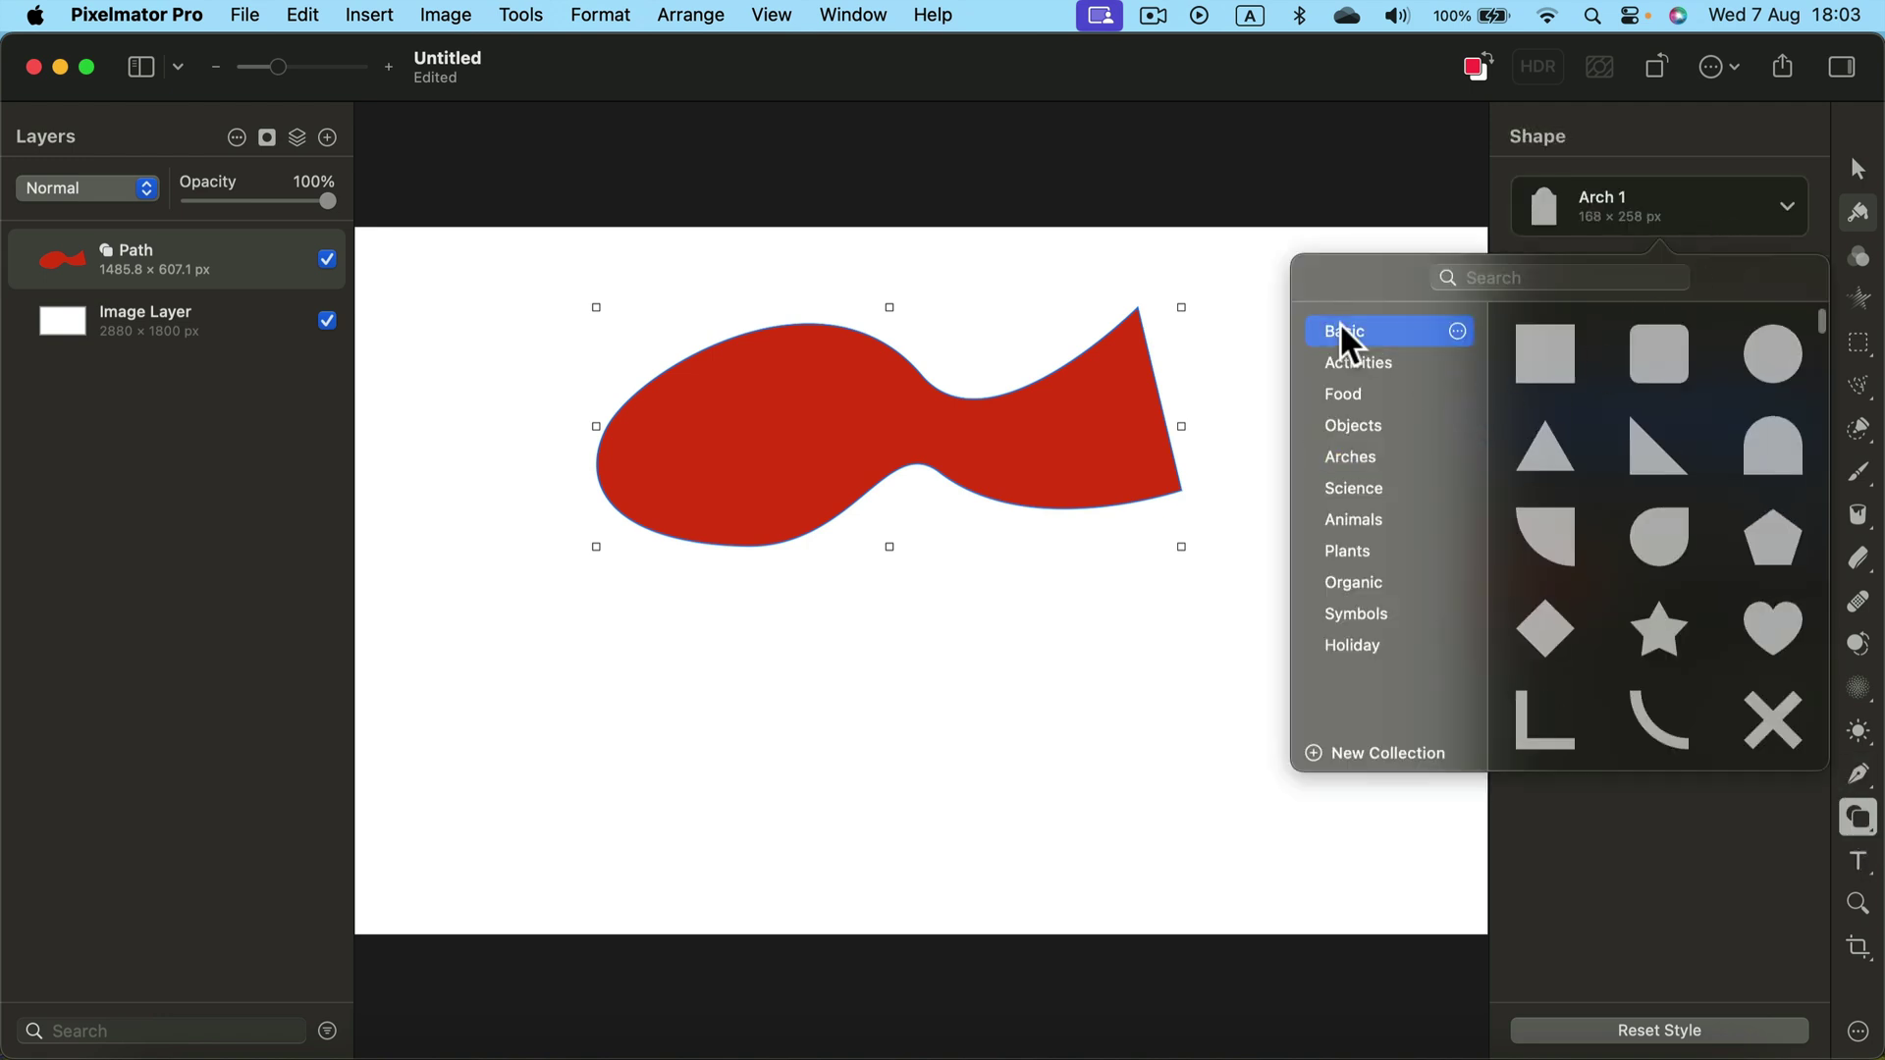
click(1760, 355)
mouse_move(687, 375)
mouse_down()
mouse_move(736, 391)
mouse_move(728, 415)
mouse_up()
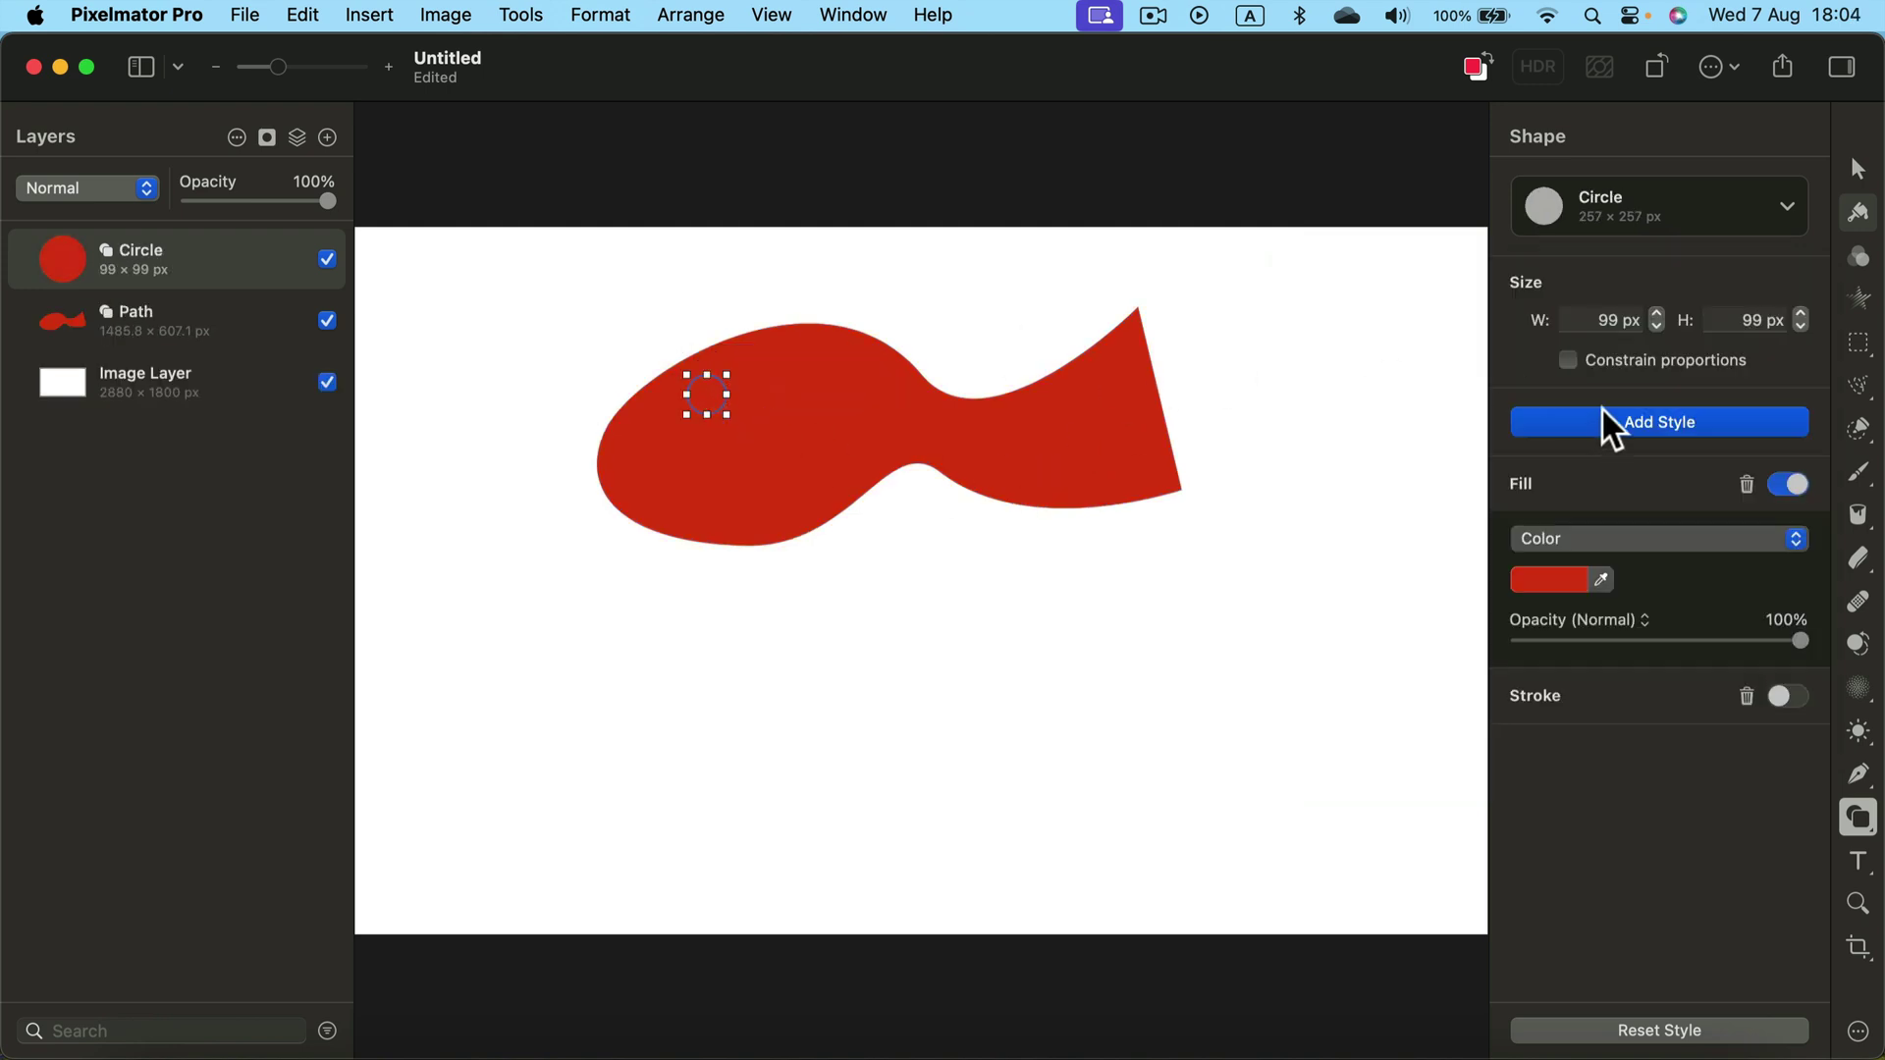
Set the circle's fill to dark red 4E1000.
click(1555, 581)
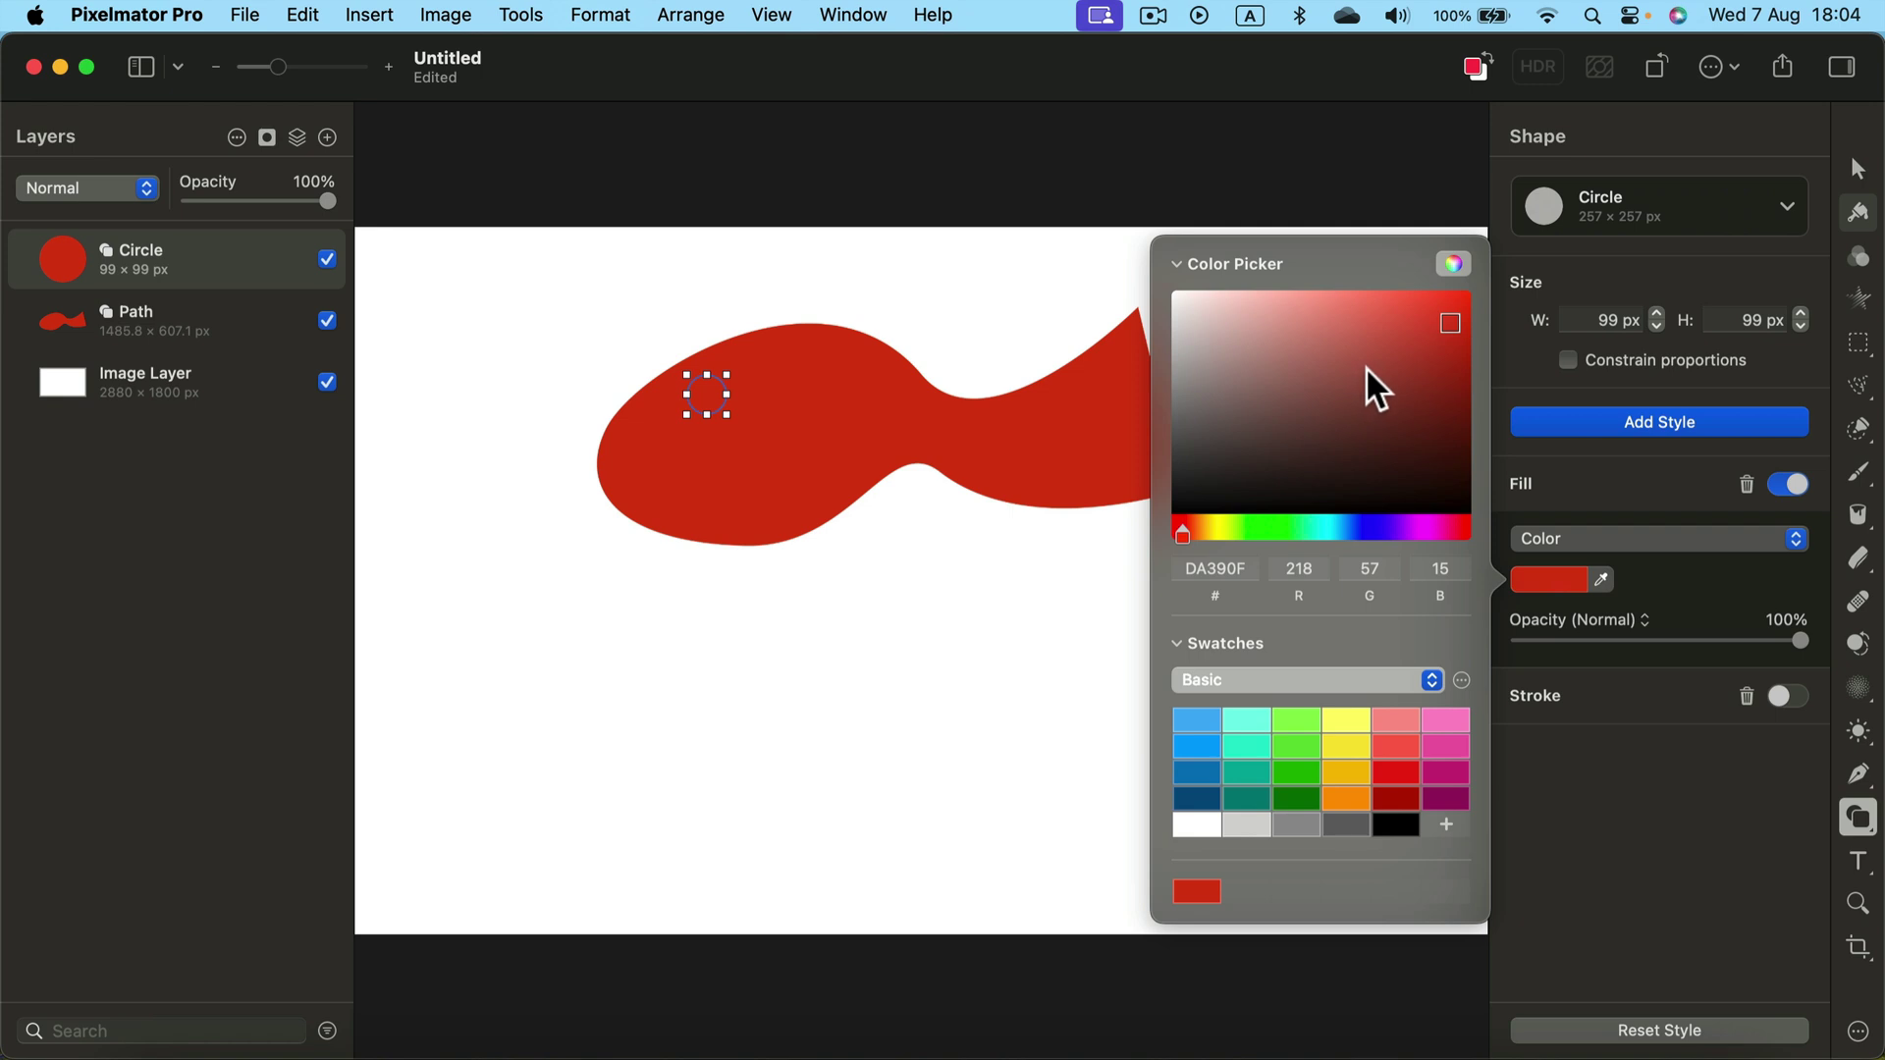
drag(1364, 367, 1505, 446)
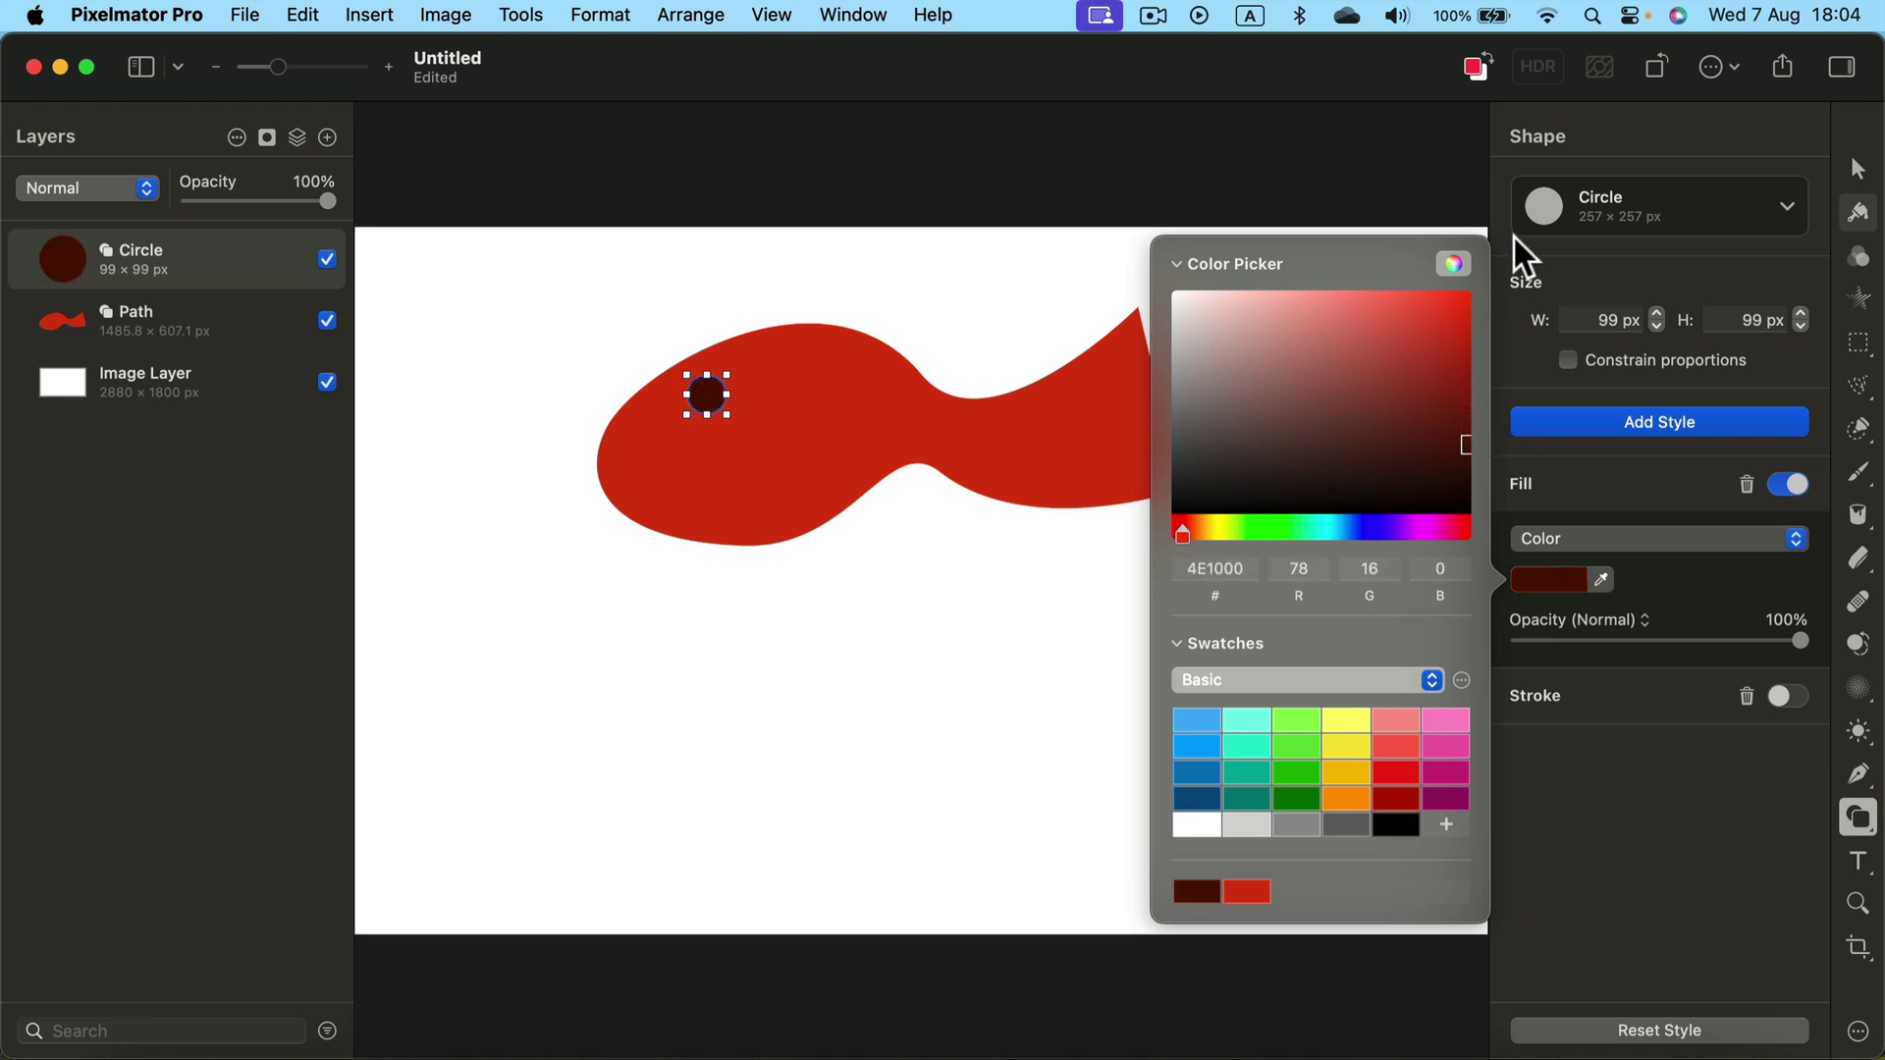
click(1589, 277)
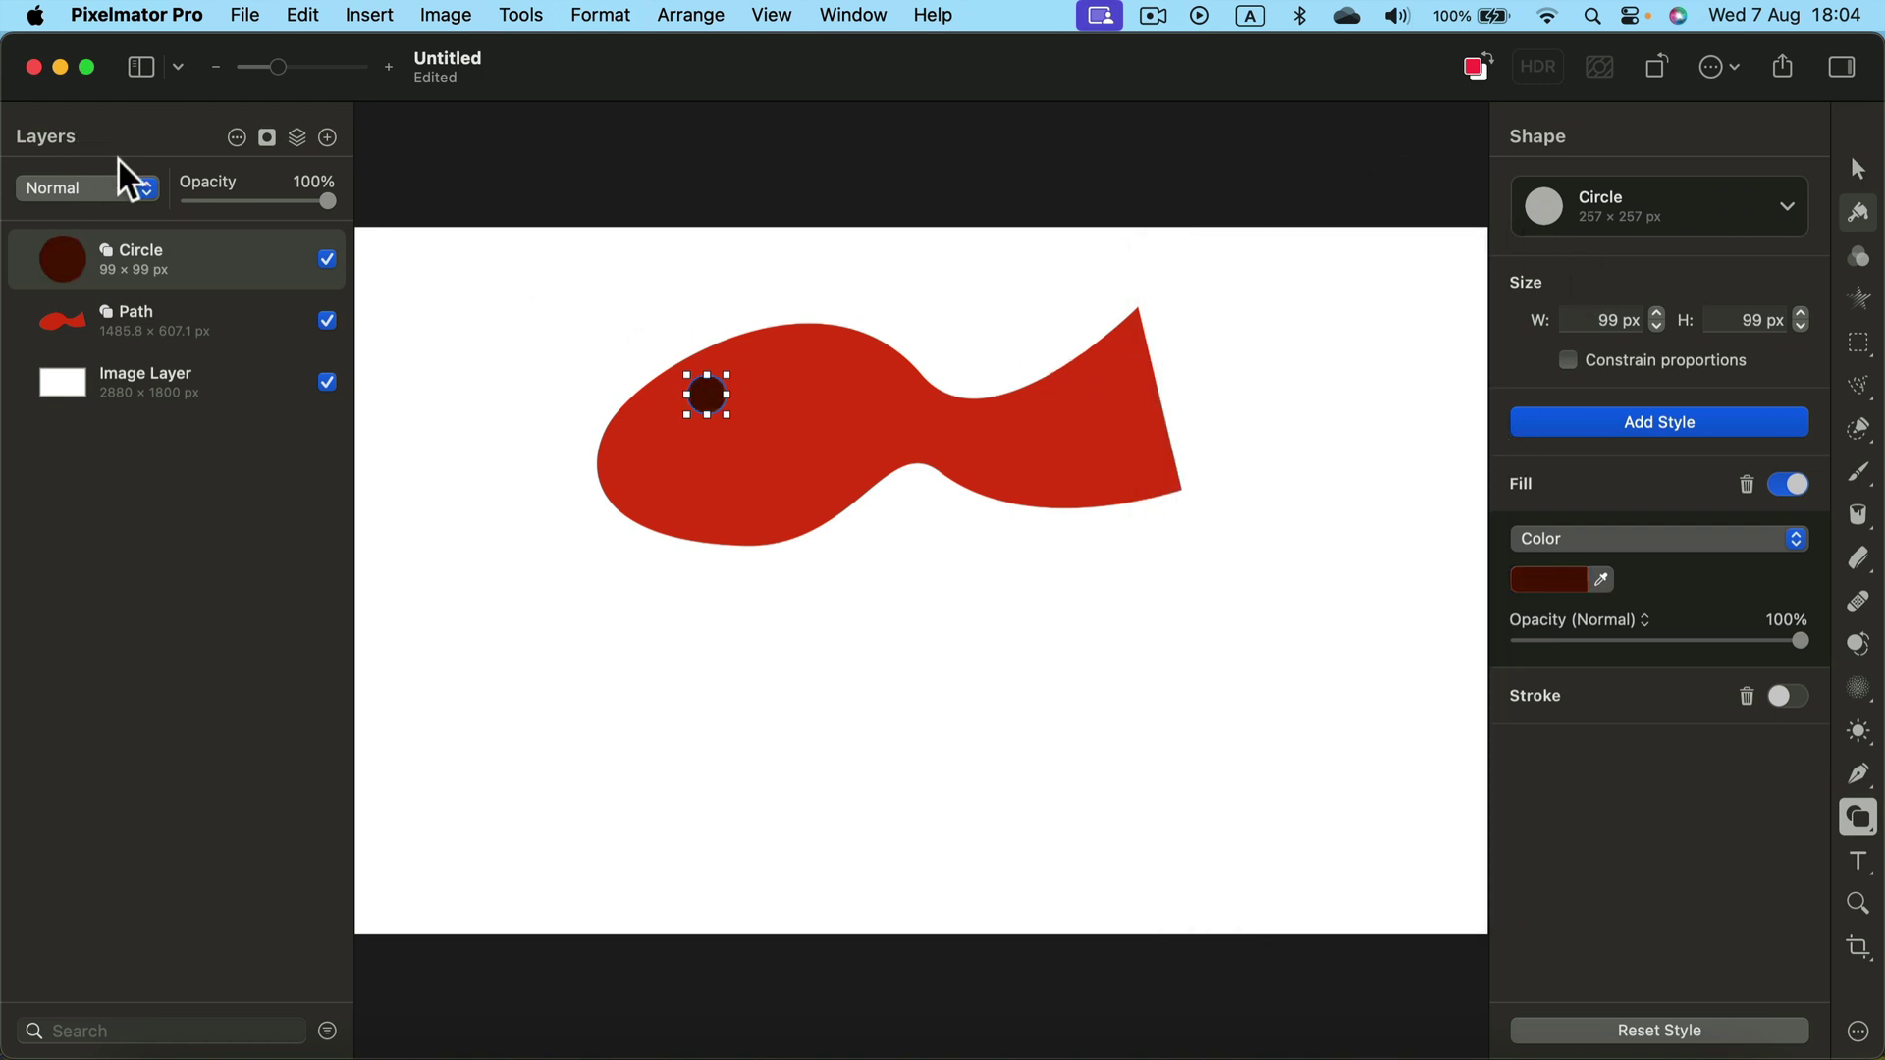